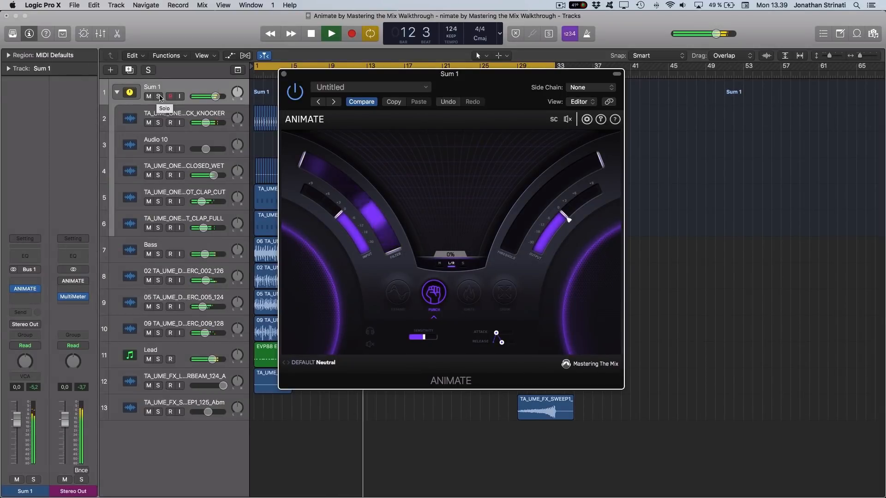
Solo the Sum 1 drum group track with its ANIMATE plug-in open.
{"action": "left_click", "coordinate": [158, 96]}
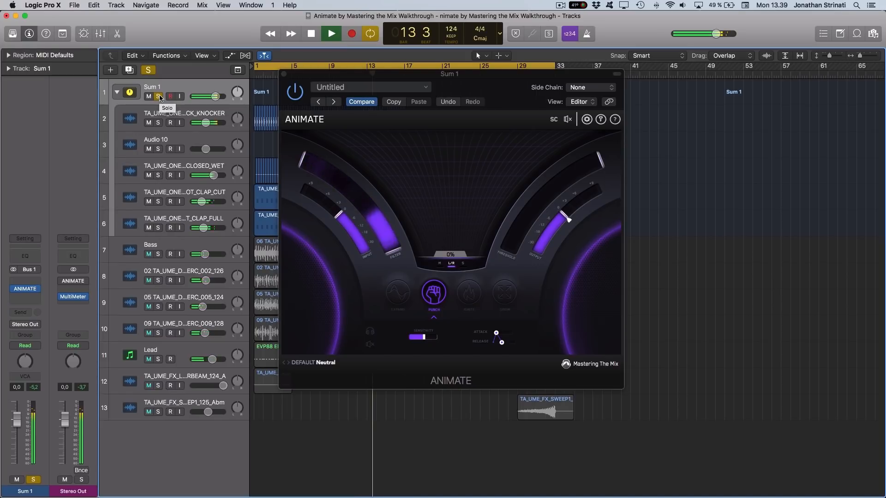
{"action": "left_click", "coordinate": [170, 97]}
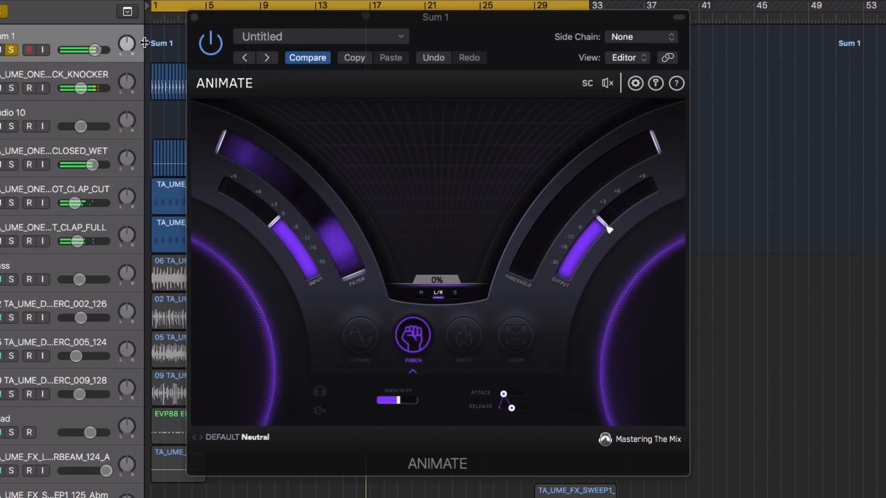
{"action": "left_click", "coordinate": [475, 26]}
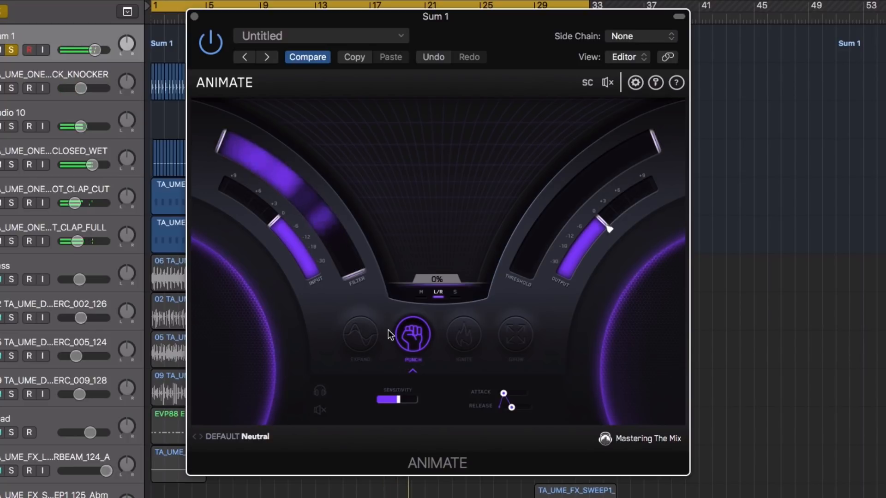
Set the cycle range to the first two TA_UME_ONE_SHOT_CLAP_FULL regions and restart playback from the beginning with the plug-in window showing.
{"action": "key", "text": "super+w"}
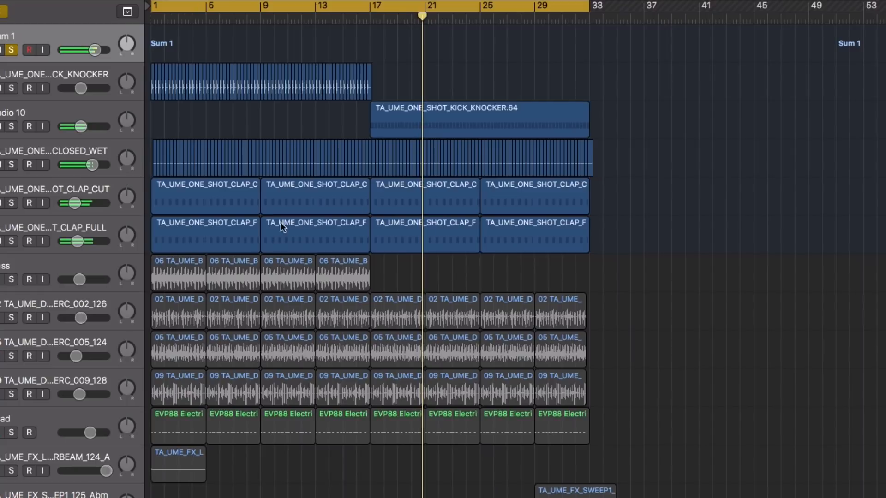
{"action": "left_click", "coordinate": [287, 231]}
{"action": "left_click", "coordinate": [227, 235], "text": "shift"}
{"action": "key", "text": "super+u"}
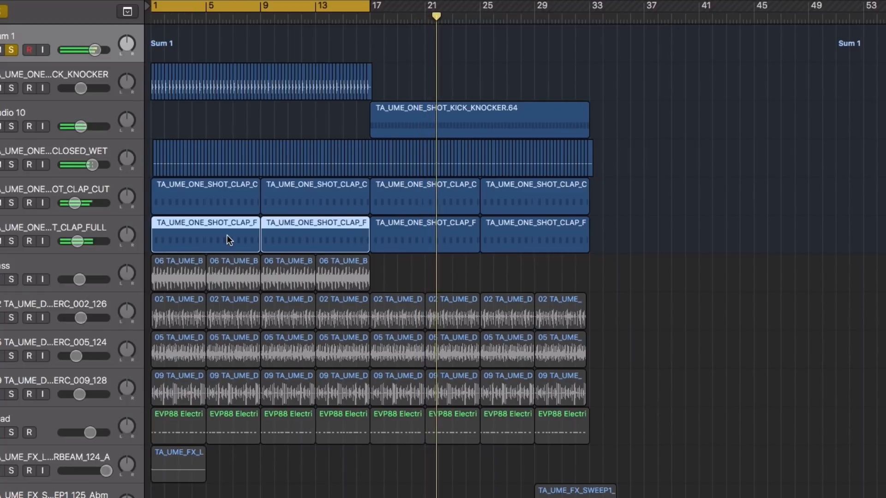
{"action": "key", "text": "v"}
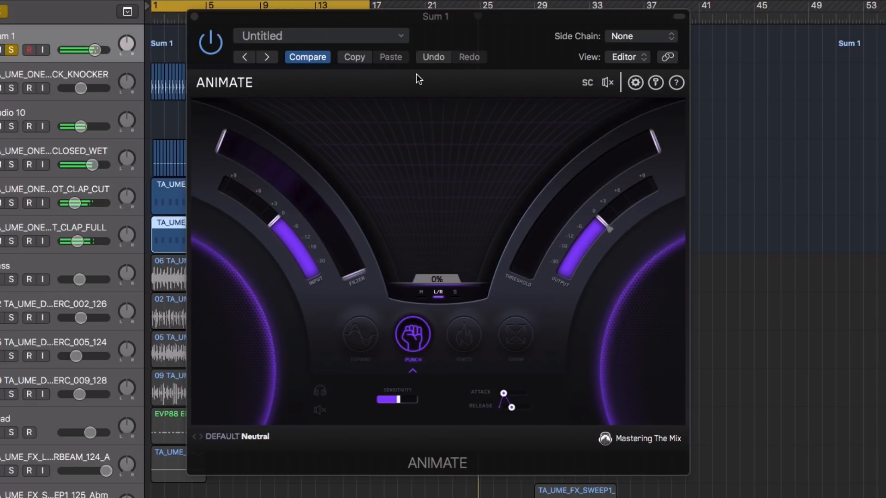
{"action": "key", "text": "Return"}
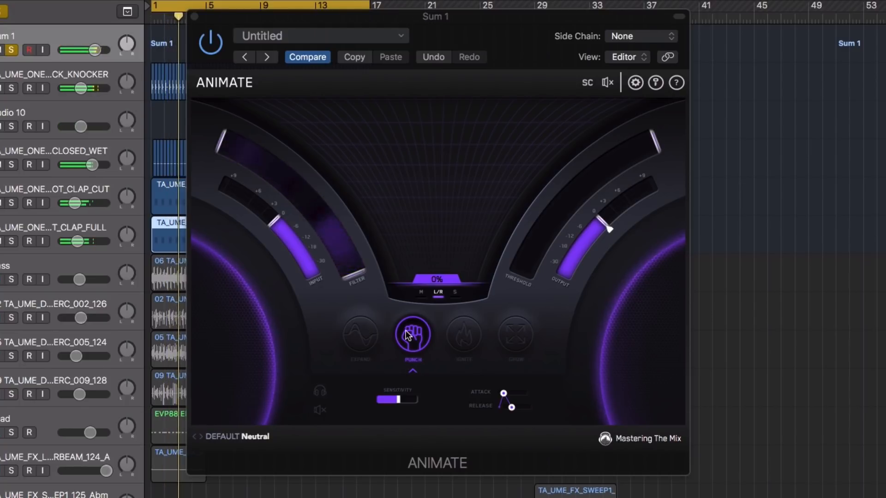
Lower the Punch threshold, raise the Punch amount to 72% and nudge the sensitivity up slightly.
{"action": "left_click_drag", "start_coordinate": [657, 143], "coordinate": [530, 222]}
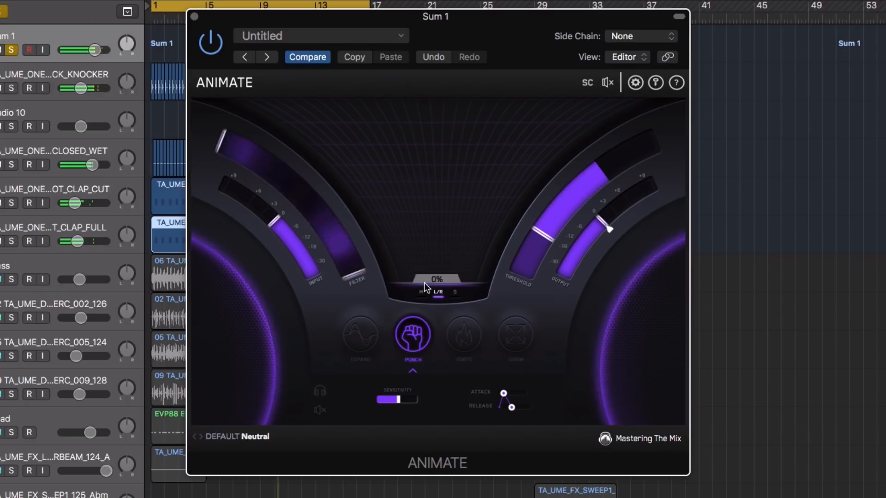
{"action": "left_click_drag", "start_coordinate": [435, 279], "coordinate": [430, 238]}
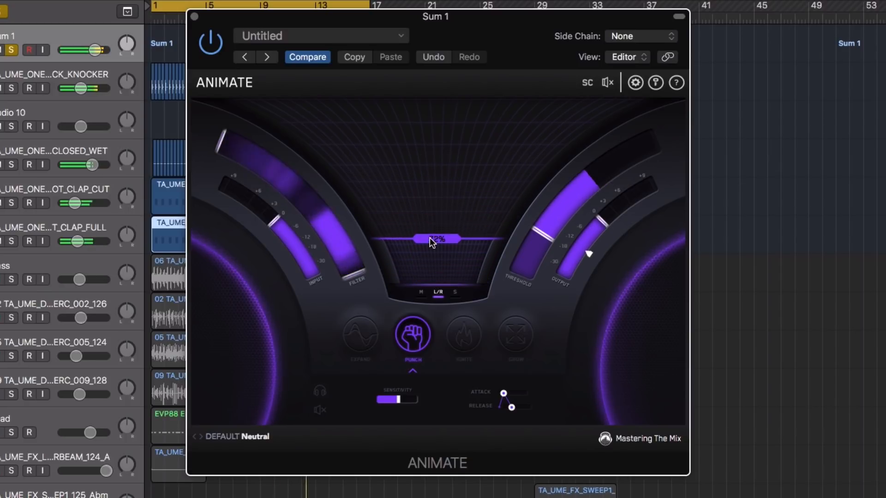
{"action": "mouse_move", "coordinate": [398, 399]}
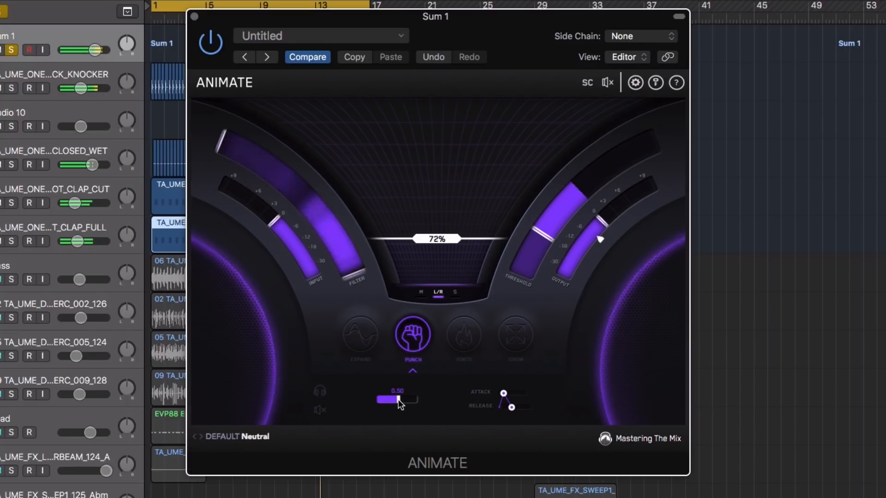
{"action": "mouse_move", "coordinate": [398, 400]}
{"action": "left_mouse_down"}
{"action": "mouse_move", "coordinate": [412, 402]}
{"action": "mouse_move", "coordinate": [400, 398]}
{"action": "left_mouse_up"}
Set the low end of the Punch filter to 28 Hz and try the high limit before returning it to Off.
{"action": "mouse_move", "coordinate": [364, 259]}
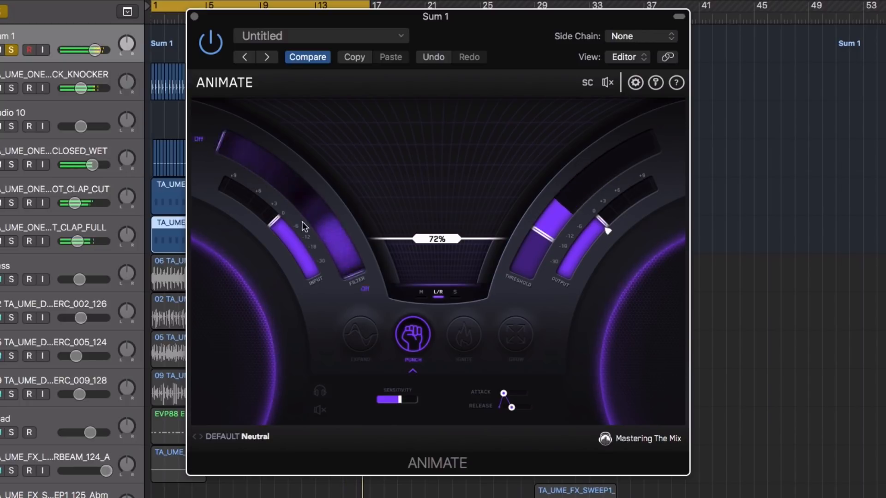
{"action": "left_click_drag", "start_coordinate": [354, 273], "coordinate": [325, 244]}
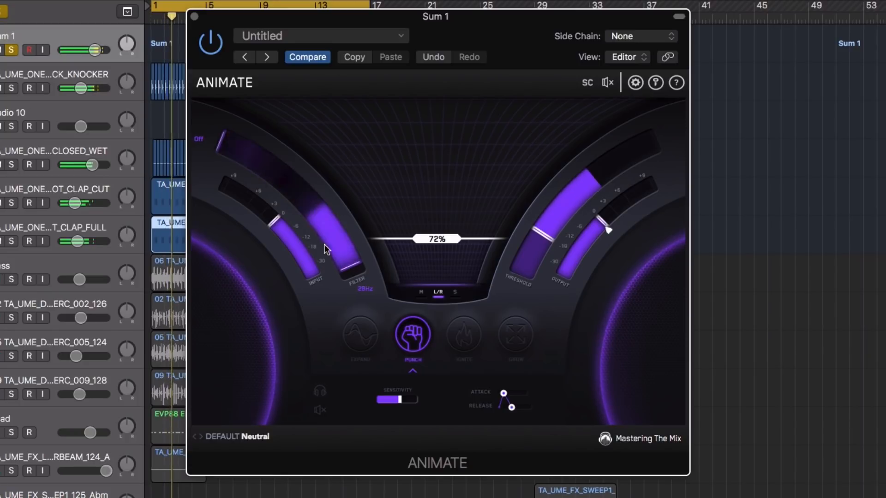
{"action": "left_click_drag", "start_coordinate": [221, 139], "coordinate": [242, 96]}
{"action": "left_click_drag", "start_coordinate": [242, 176], "coordinate": [220, 131]}
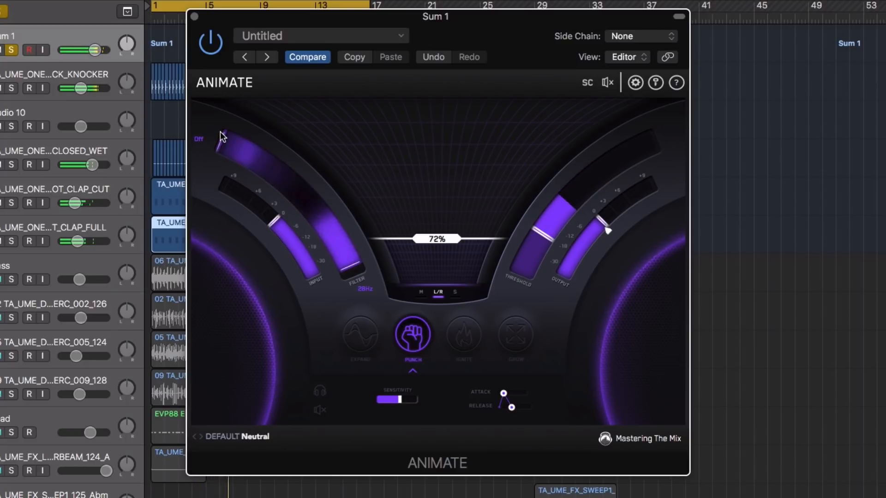
{"action": "mouse_move", "coordinate": [242, 148]}
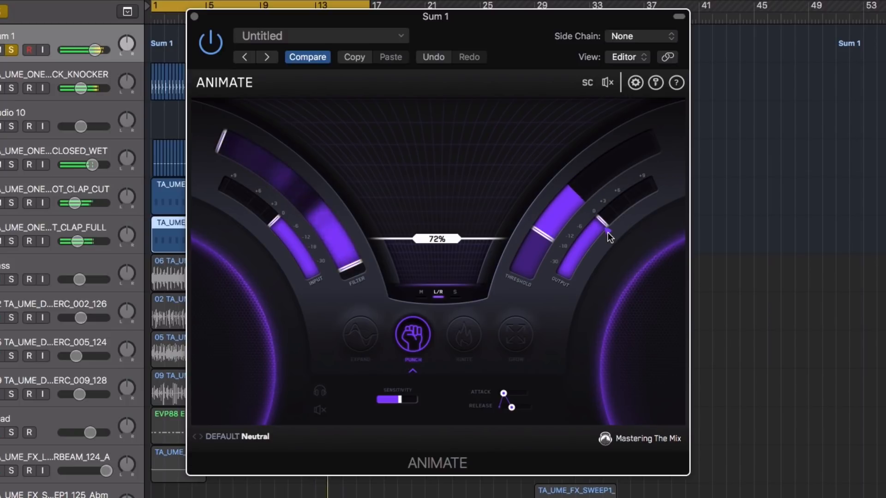
Raise the Punch amount to 127%, lower the output to its suggested level marker and keep the processing mode at L/R.
{"action": "left_click_drag", "start_coordinate": [440, 236], "coordinate": [441, 204]}
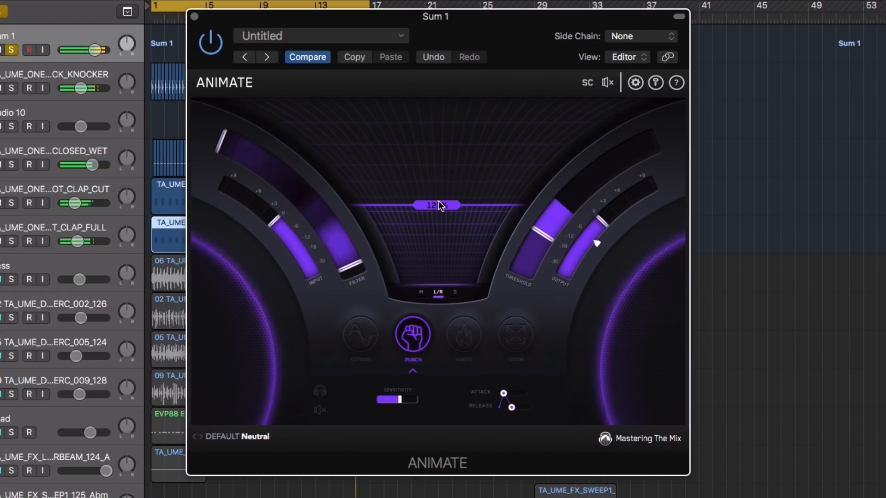
{"action": "left_click", "coordinate": [594, 244]}
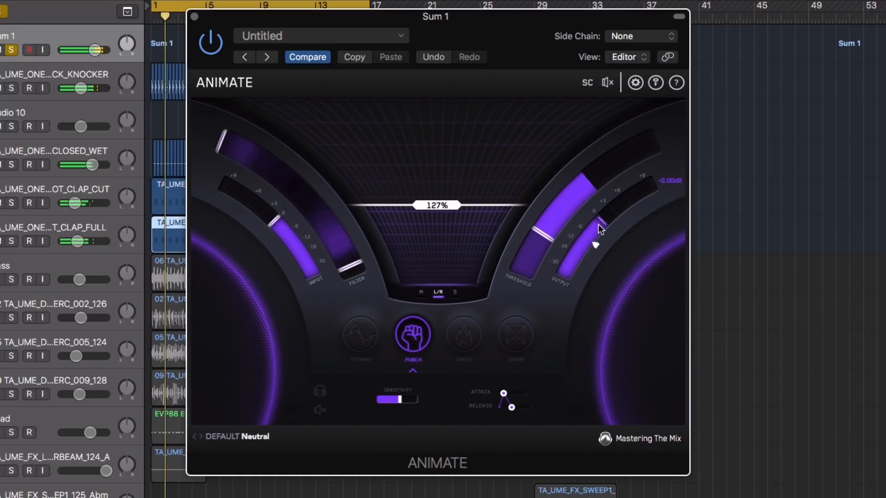
{"action": "left_click_drag", "start_coordinate": [602, 223], "coordinate": [595, 259]}
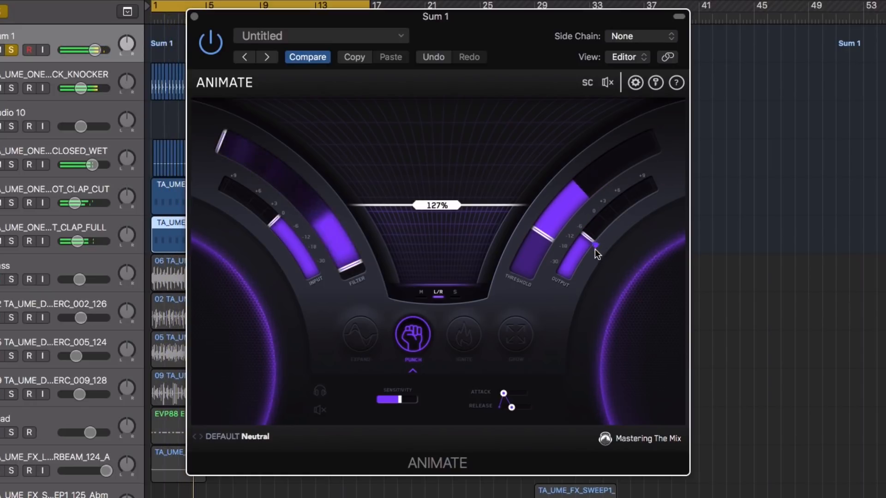
{"action": "mouse_move", "coordinate": [495, 401]}
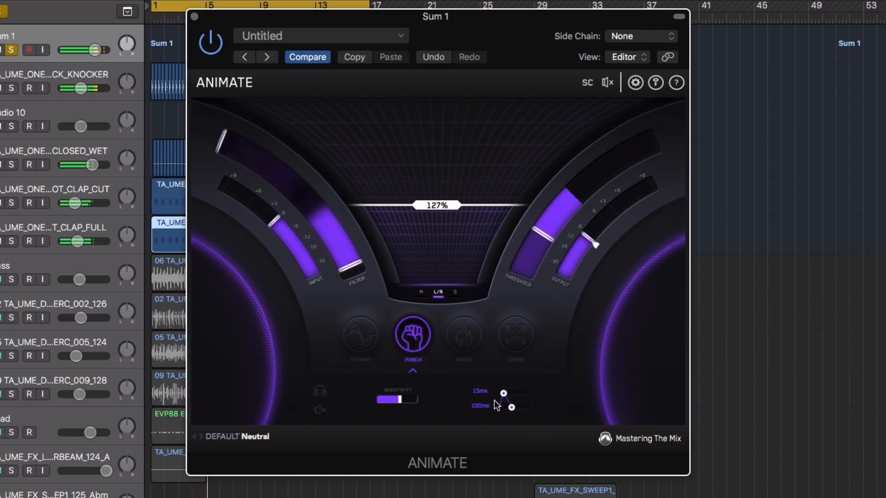
{"action": "left_click", "coordinate": [439, 297]}
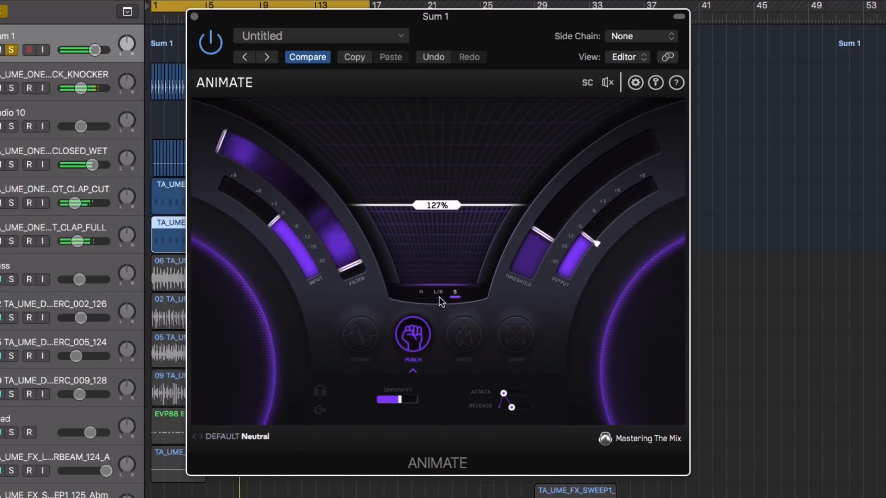
Load the Kick Click preset from the Drums category and start playback.
{"action": "left_click", "coordinate": [258, 436]}
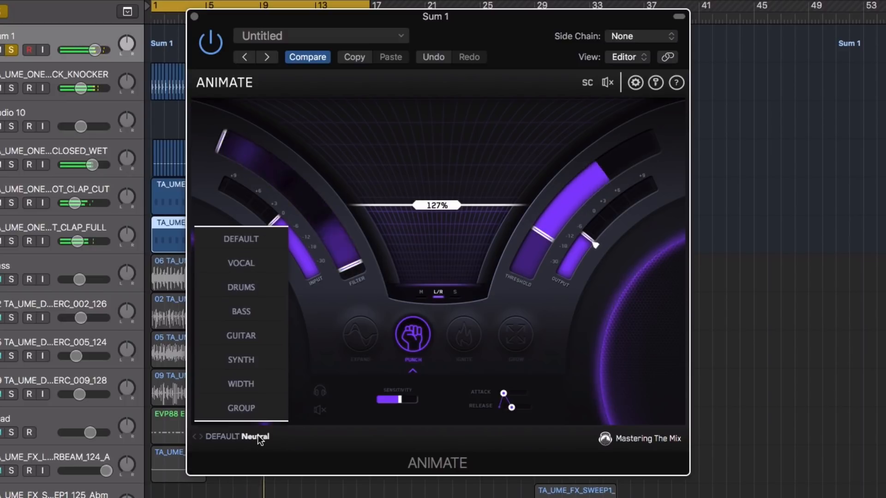
{"action": "mouse_move", "coordinate": [240, 289]}
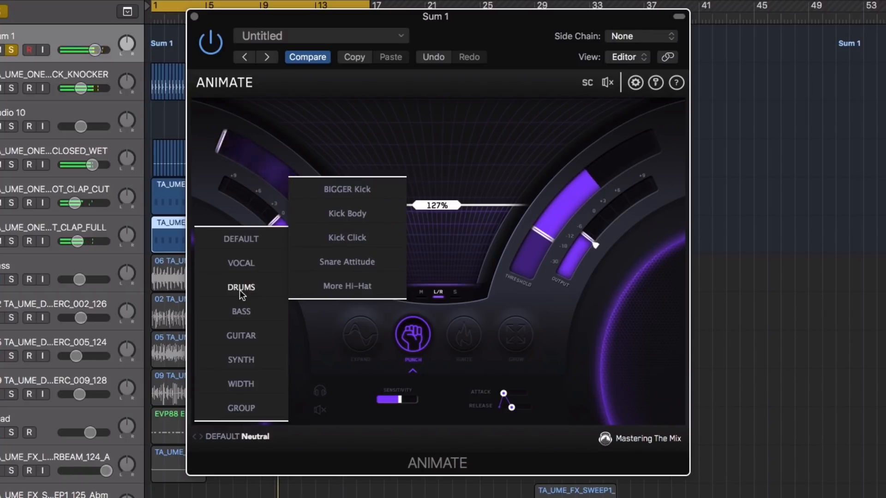
{"action": "left_click", "coordinate": [357, 233]}
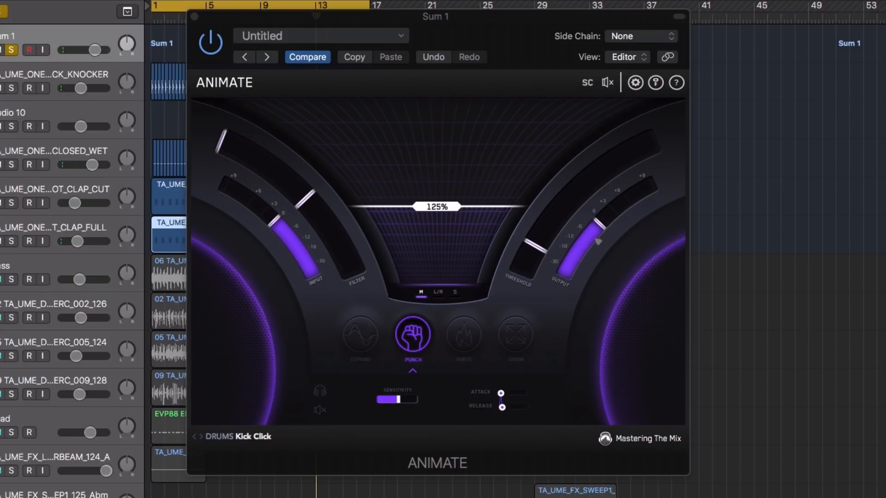
{"action": "key", "text": "space"}
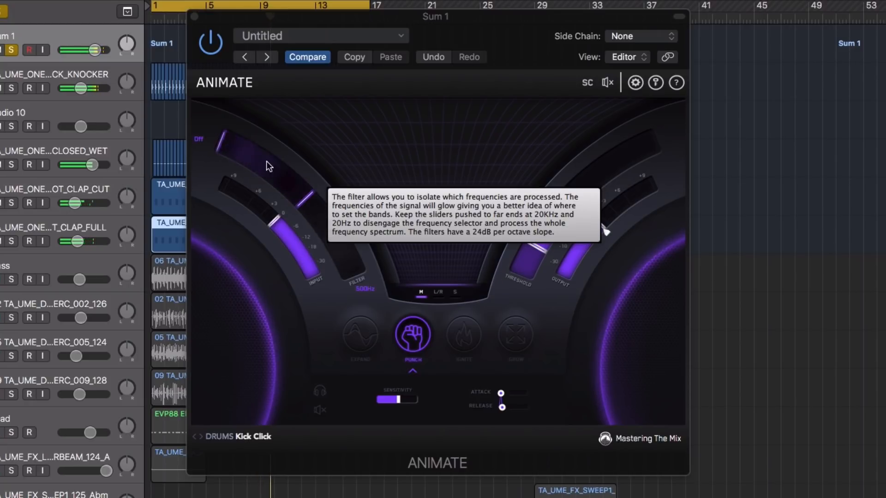
Lower the low-frequency limit of the Kick Click preset's filter slightly to include more of the kick.
{"action": "left_click", "coordinate": [301, 203]}
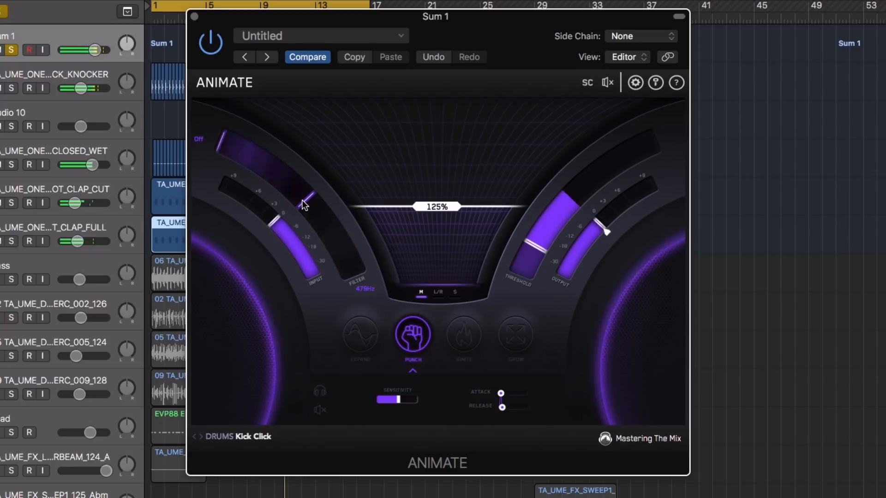
{"action": "left_click_drag", "start_coordinate": [302, 200], "coordinate": [299, 197]}
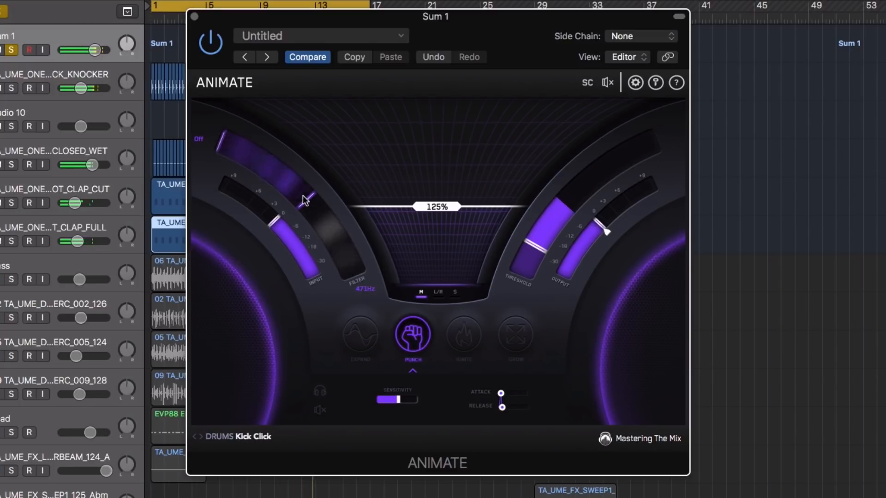
{"action": "left_click_drag", "start_coordinate": [307, 200], "coordinate": [314, 210]}
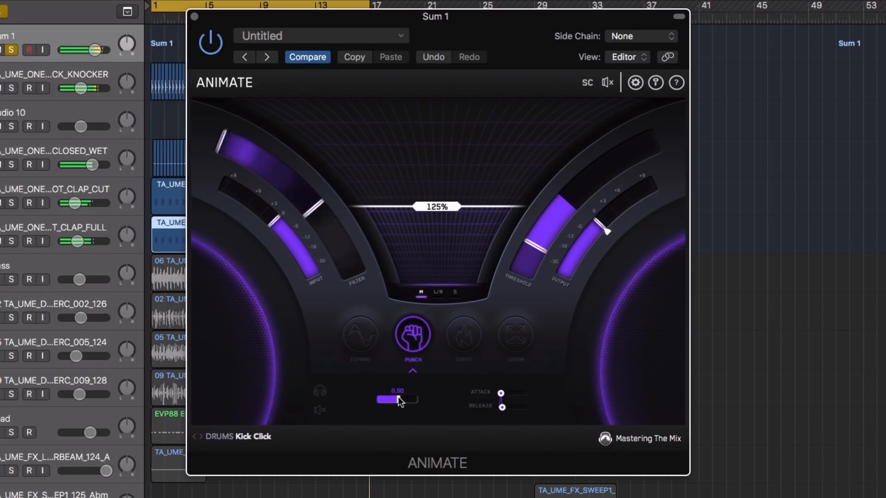
Compare the drums with all effects bypassed and re-enabled, and raise the Punch amount further.
{"action": "left_click", "coordinate": [607, 84]}
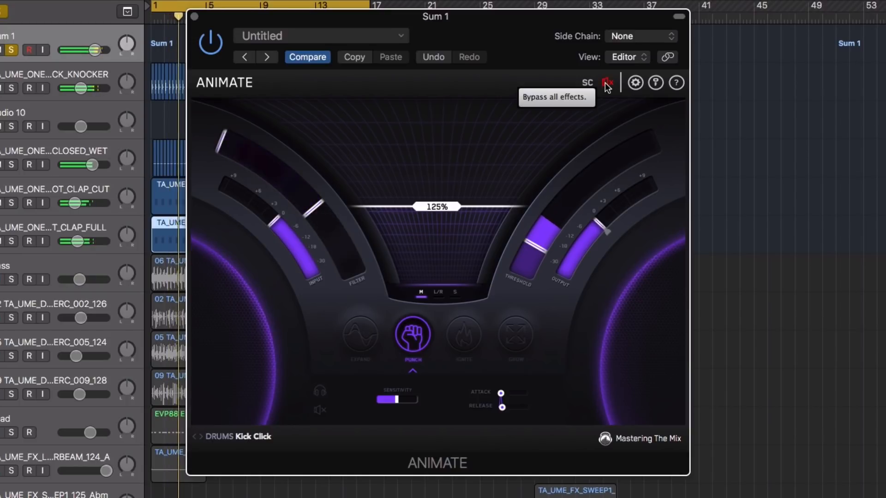
{"action": "left_click", "coordinate": [607, 85]}
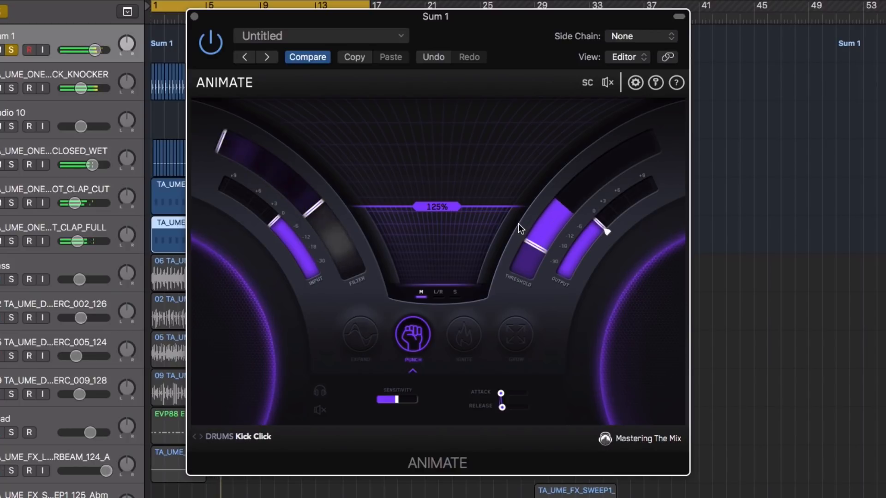
{"action": "left_click_drag", "start_coordinate": [436, 208], "coordinate": [422, 189]}
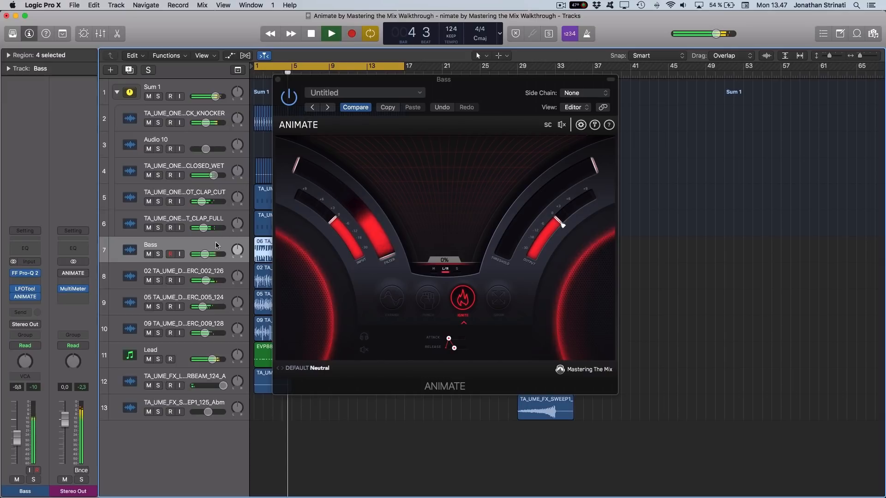
Solo the Bass track and set Ignite to 145% with a lower threshold, reducing the output to its suggested level marker.
{"action": "key", "text": "ctrl+s"}
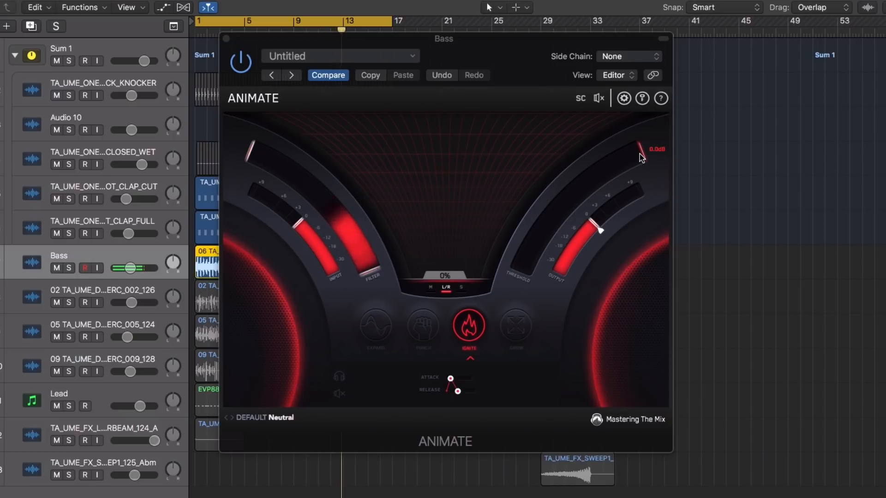
{"action": "left_click_drag", "start_coordinate": [646, 151], "coordinate": [548, 228]}
{"action": "left_click_drag", "start_coordinate": [449, 277], "coordinate": [445, 199]}
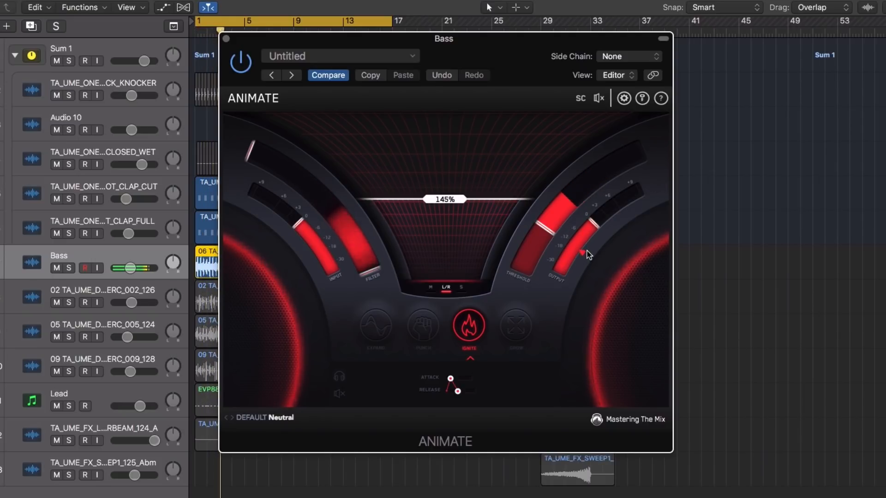
{"action": "left_click_drag", "start_coordinate": [596, 224], "coordinate": [582, 252]}
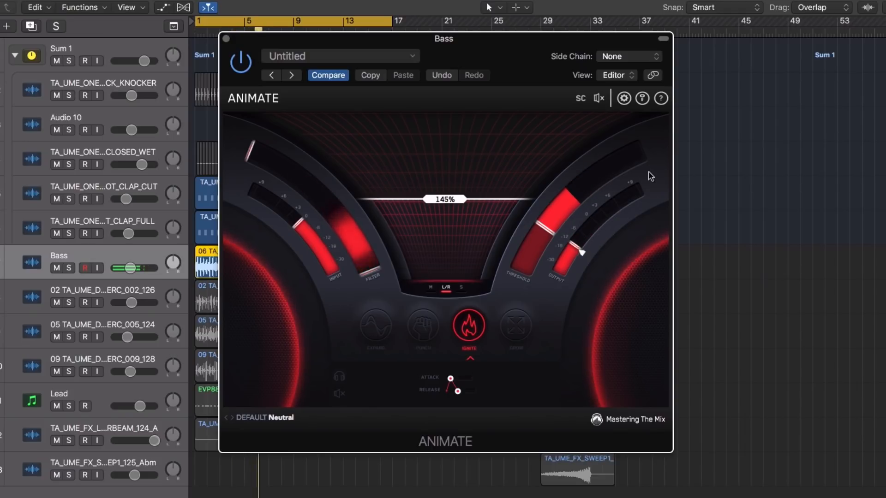
Raise the Ignite amount on the bass to 153% and lengthen the release to 141 ms.
{"action": "mouse_move", "coordinate": [302, 236]}
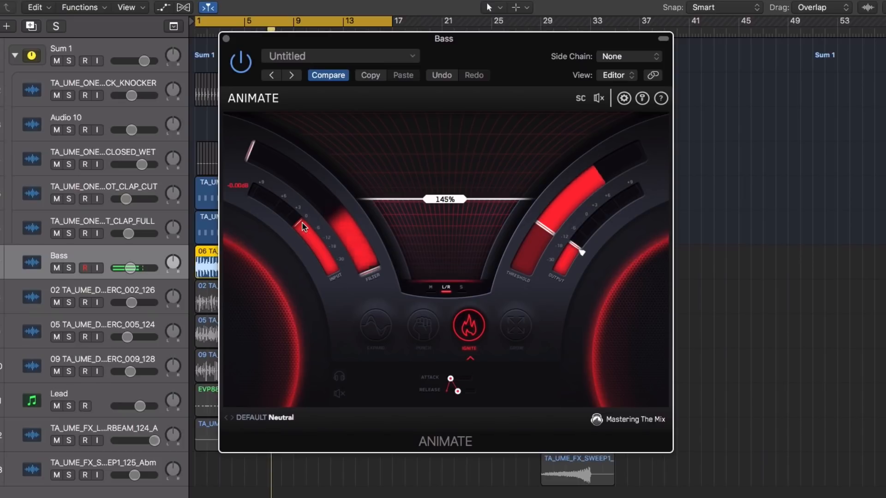
{"action": "left_click_drag", "start_coordinate": [438, 198], "coordinate": [439, 193]}
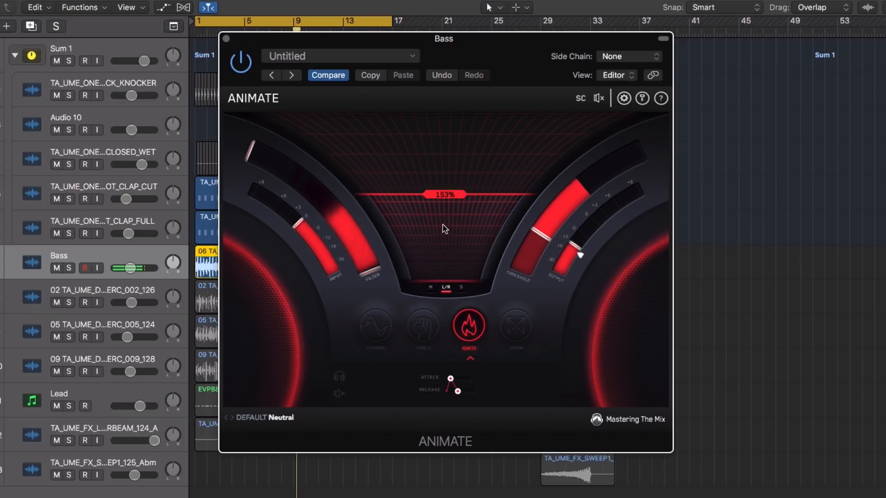
{"action": "left_click_drag", "start_coordinate": [458, 392], "coordinate": [463, 392]}
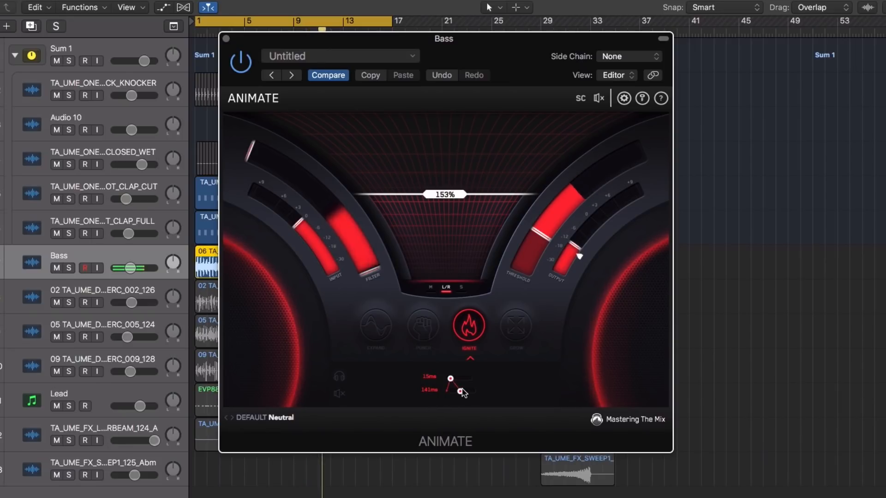
Raise the bass plug-in's input, set Ignite to 158%, reduce the output to compensate, and compare against the bypassed signal.
{"action": "mouse_move", "coordinate": [439, 194]}
{"action": "left_mouse_down"}
{"action": "mouse_move", "coordinate": [442, 165]}
{"action": "mouse_move", "coordinate": [444, 184]}
{"action": "left_mouse_up"}
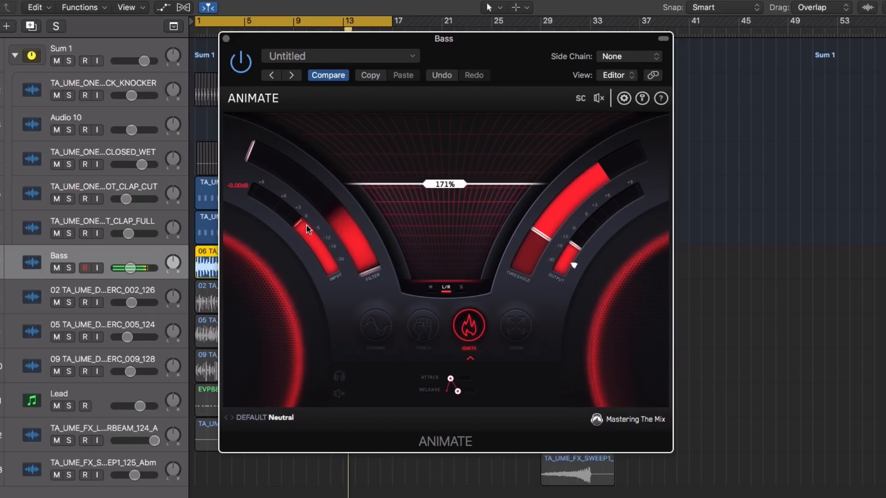
{"action": "left_click_drag", "start_coordinate": [297, 224], "coordinate": [296, 201]}
{"action": "left_click_drag", "start_coordinate": [433, 193], "coordinate": [450, 194]}
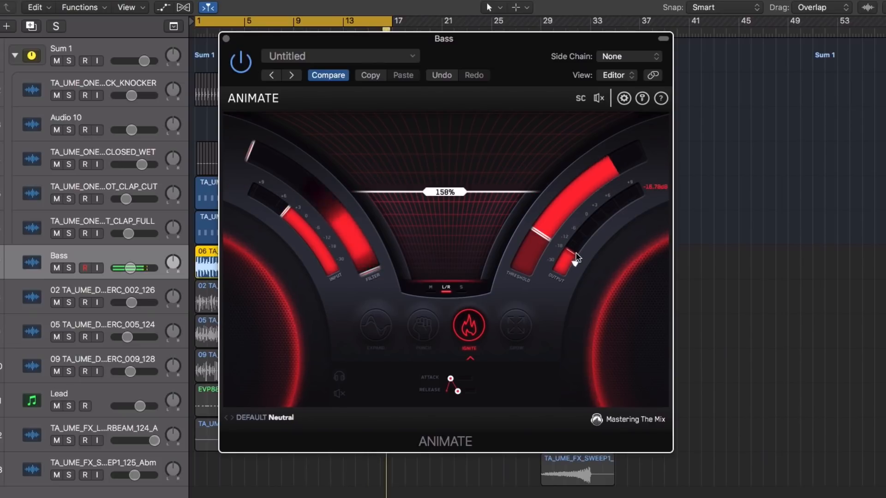
{"action": "left_click", "coordinate": [598, 99]}
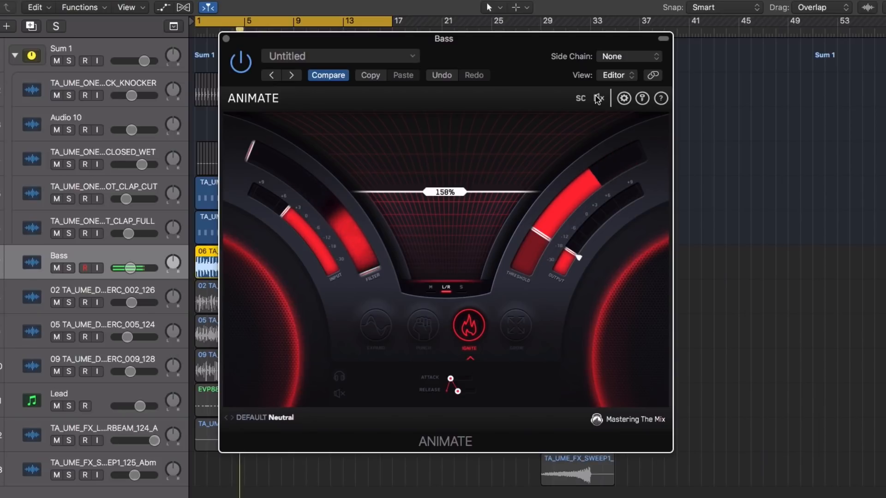
Hide the plug-in window, add the kick, closed hat and clap regions to the soloed bass selection, and play from the start.
{"action": "key", "text": "super+w"}
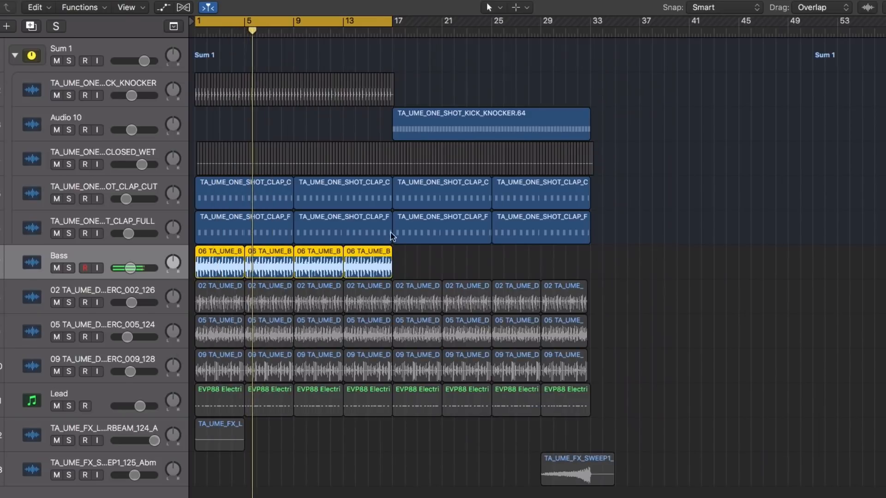
{"action": "left_click_drag", "start_coordinate": [454, 52], "coordinate": [191, 99]}
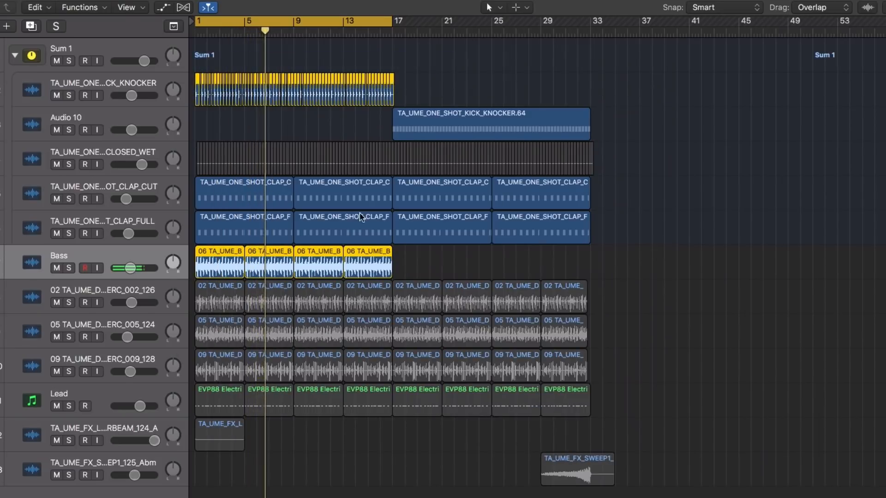
{"action": "left_click_drag", "start_coordinate": [645, 226], "coordinate": [142, 167]}
{"action": "key", "text": "space"}
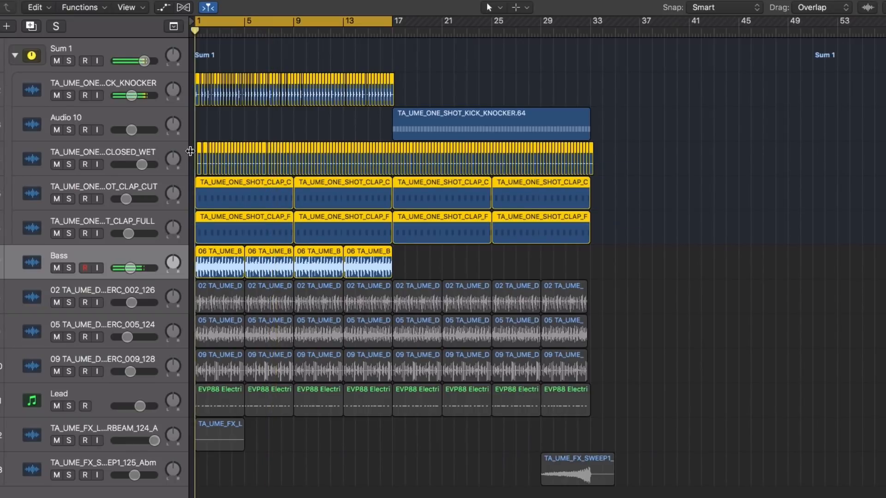
Show the bass plug-in window again and compare the Ignite effect alongside the drums with bypass on and off.
{"action": "key", "text": "v"}
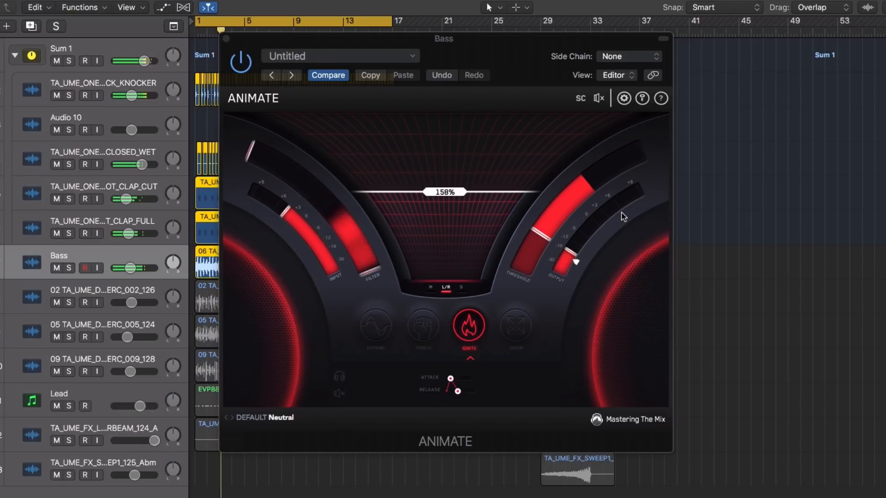
{"action": "left_click", "coordinate": [599, 98]}
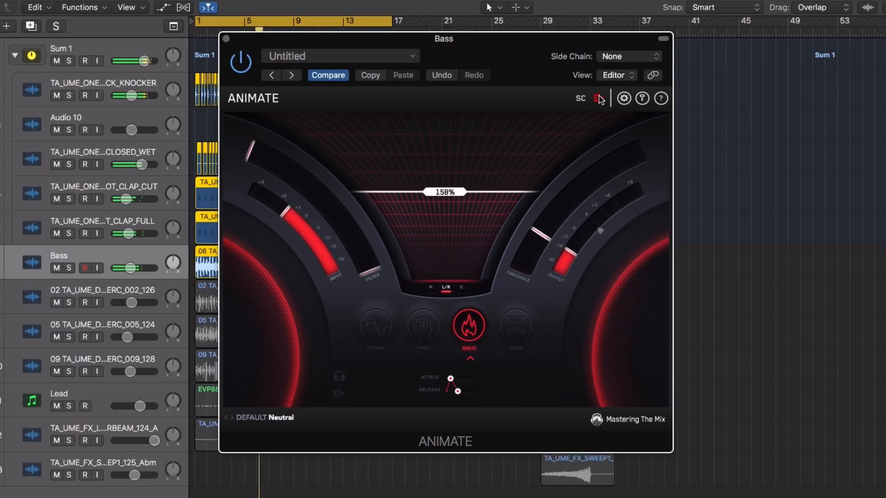
{"action": "left_click", "coordinate": [599, 98]}
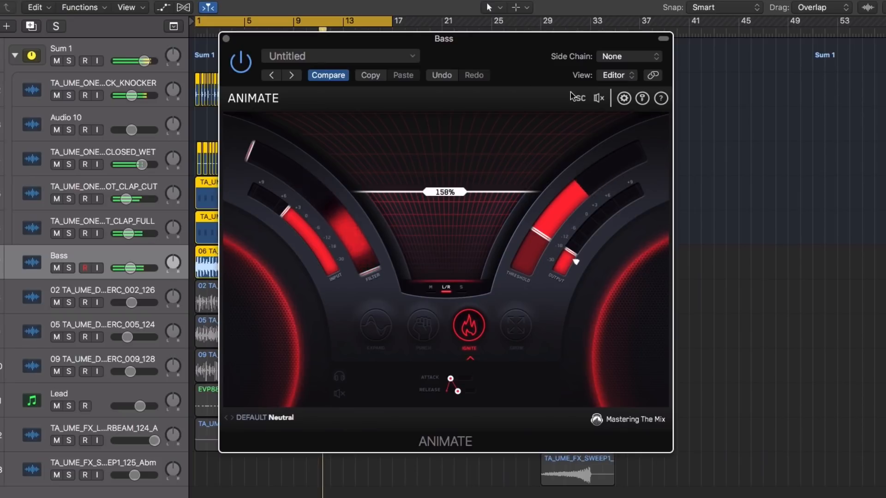
{"action": "left_click_drag", "start_coordinate": [443, 196], "coordinate": [443, 197]}
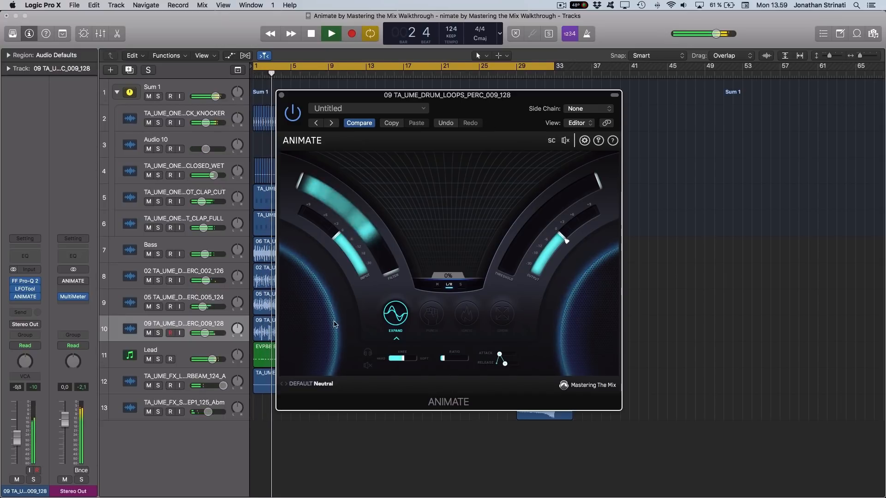
Select the regions of the 09 percussion loop track, solo them and restart playback.
{"action": "left_click", "coordinate": [168, 323]}
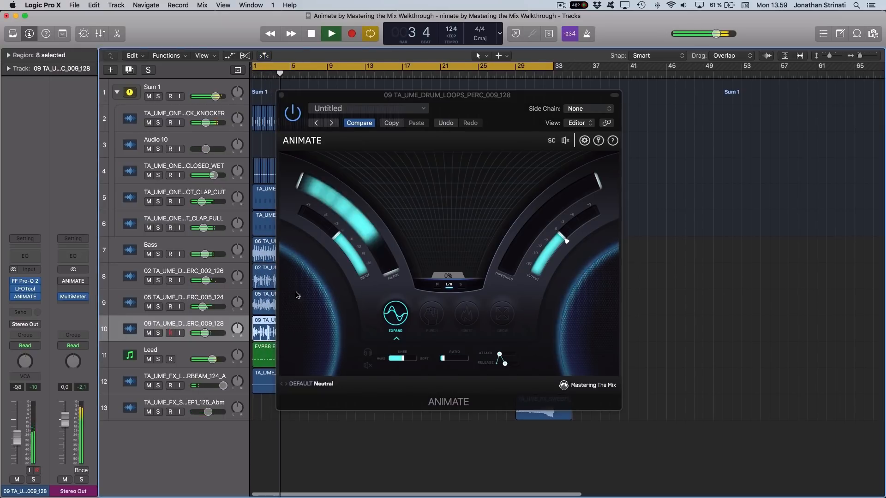
{"action": "key", "text": "ctrl+s"}
{"action": "key", "text": "Return"}
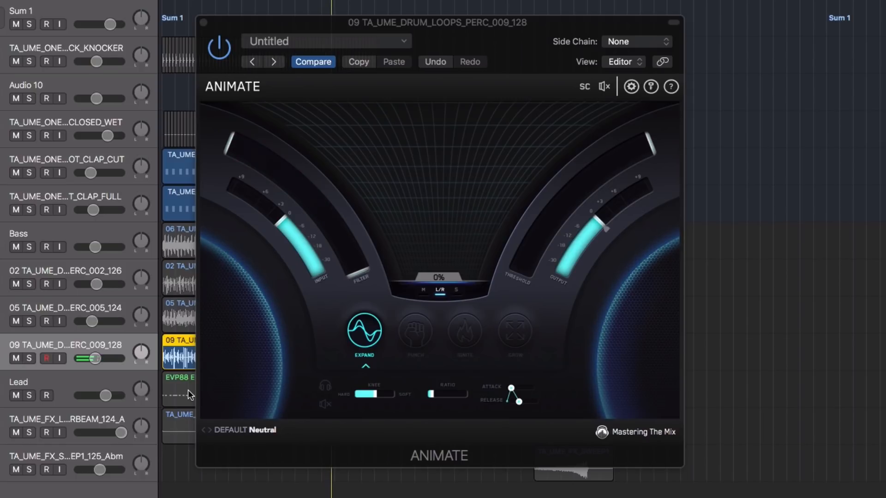
{"action": "key", "text": "space"}
{"action": "key", "text": "space"}
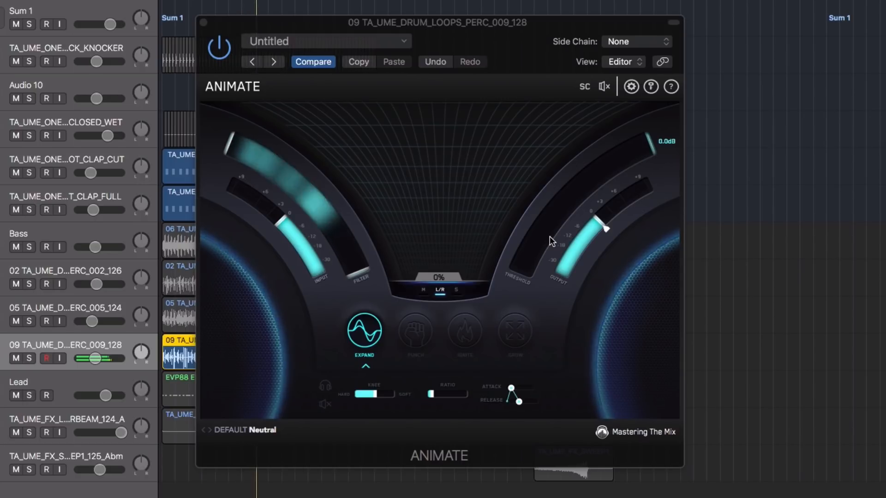
Lower the percussion loop's threshold to -44.2 dB and raise the Expand amount to 118%.
{"action": "left_click_drag", "start_coordinate": [653, 153], "coordinate": [550, 265]}
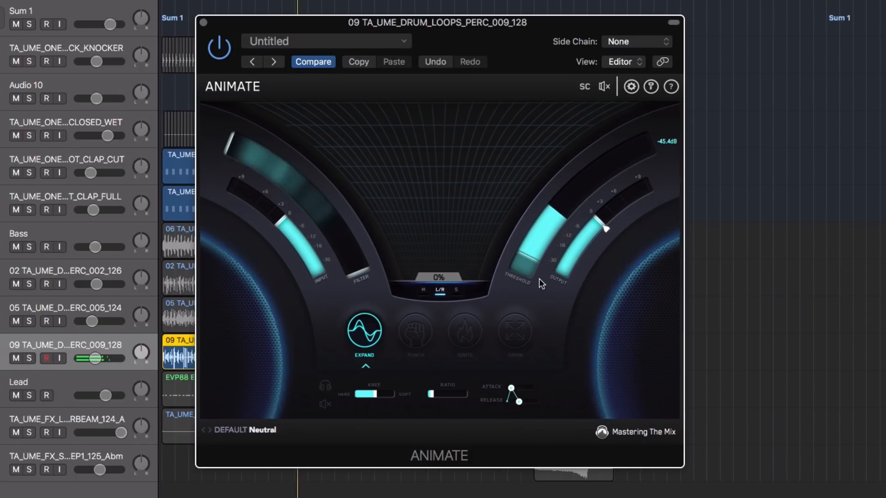
{"action": "left_click_drag", "start_coordinate": [532, 256], "coordinate": [533, 254]}
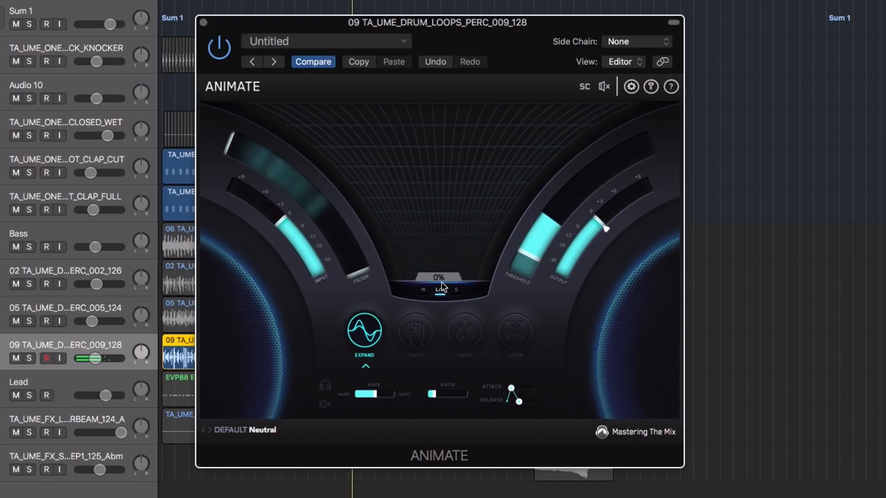
{"action": "left_click_drag", "start_coordinate": [438, 278], "coordinate": [438, 210]}
Set the Expand ratio to 1:2.33 and lower the output to its suggested level marker.
{"action": "left_click_drag", "start_coordinate": [432, 396], "coordinate": [445, 397]}
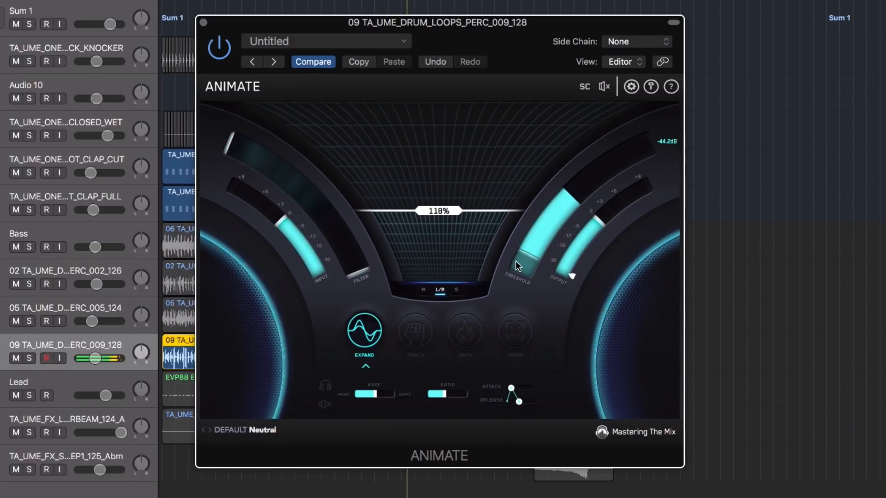
{"action": "left_click_drag", "start_coordinate": [444, 397], "coordinate": [447, 397]}
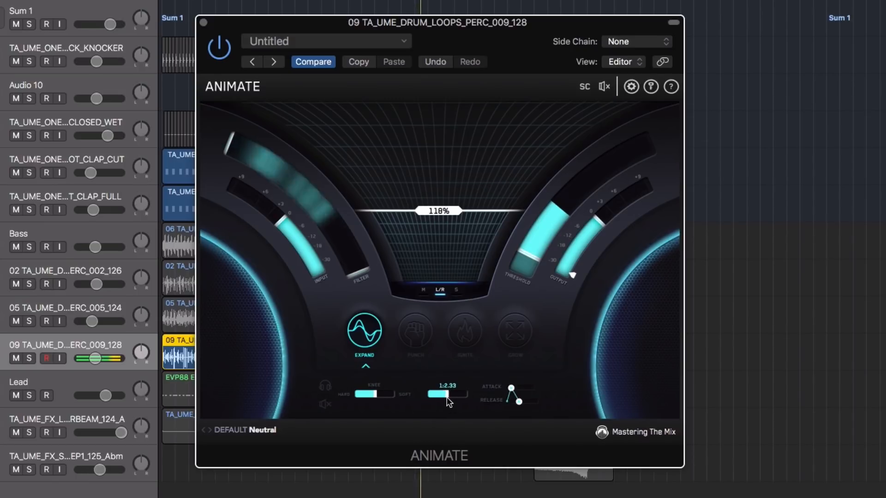
{"action": "left_click_drag", "start_coordinate": [601, 218], "coordinate": [578, 275]}
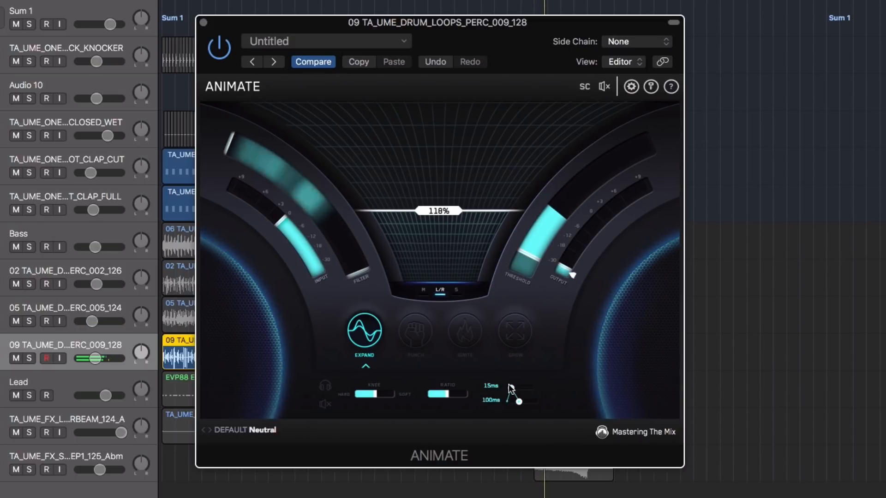
Shorten the Expand attack and release, make the knee harder, and reduce the Expand amount to 102%.
{"action": "mouse_move", "coordinate": [519, 403]}
{"action": "left_mouse_down"}
{"action": "mouse_move", "coordinate": [508, 386]}
{"action": "mouse_move", "coordinate": [505, 405]}
{"action": "mouse_move", "coordinate": [516, 400]}
{"action": "left_mouse_up"}
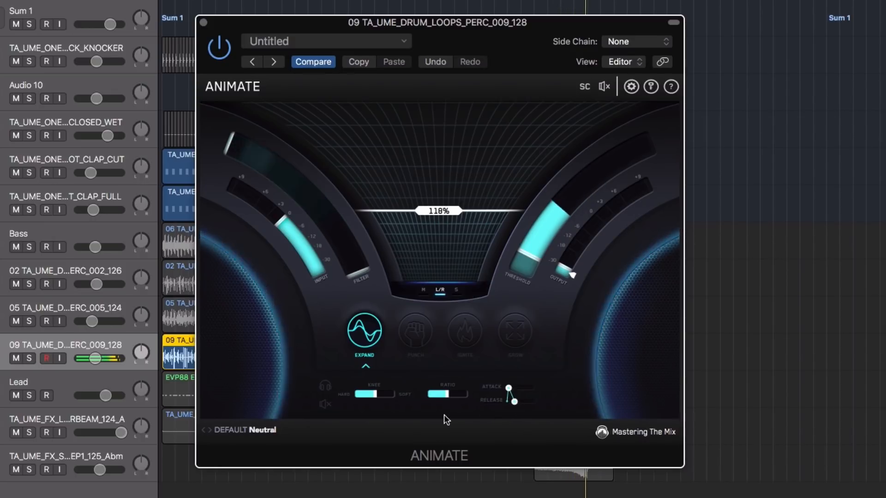
{"action": "mouse_move", "coordinate": [374, 394]}
{"action": "left_mouse_down"}
{"action": "mouse_move", "coordinate": [388, 394]}
{"action": "mouse_move", "coordinate": [365, 396]}
{"action": "left_mouse_up"}
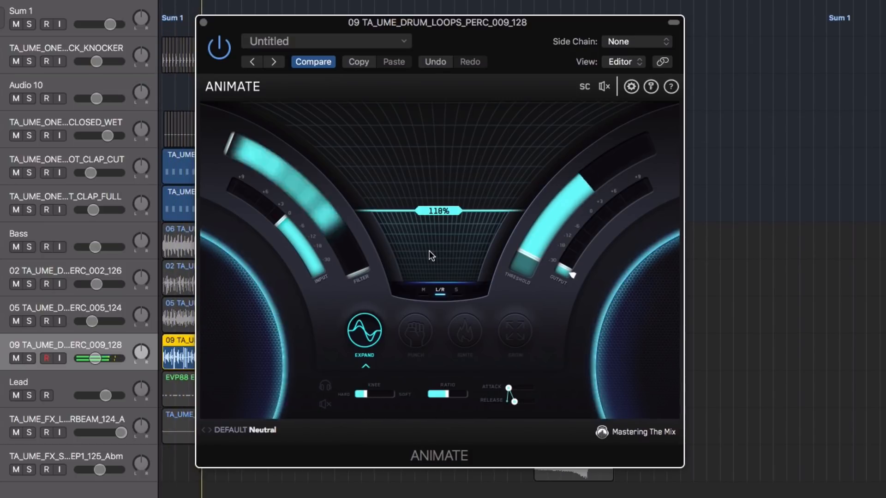
{"action": "left_click_drag", "start_coordinate": [452, 209], "coordinate": [446, 218]}
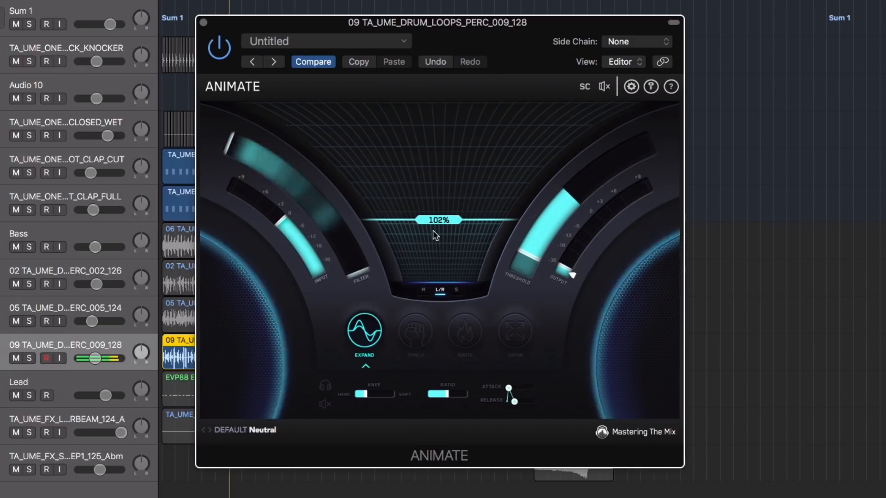
Narrow the percussion loop's filter range, with its lower limit at 166 Hz and its upper limit slightly reduced.
{"action": "mouse_move", "coordinate": [362, 265]}
{"action": "left_click_drag", "start_coordinate": [360, 267], "coordinate": [333, 201]}
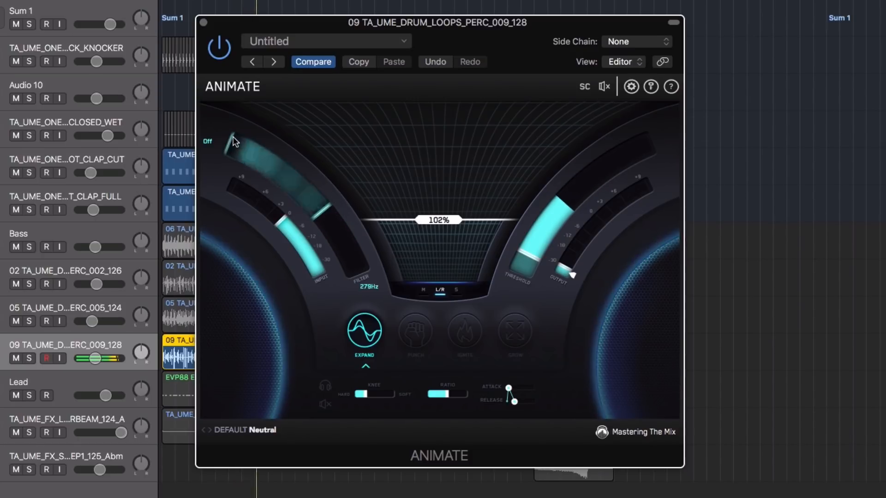
{"action": "left_click_drag", "start_coordinate": [279, 162], "coordinate": [276, 154]}
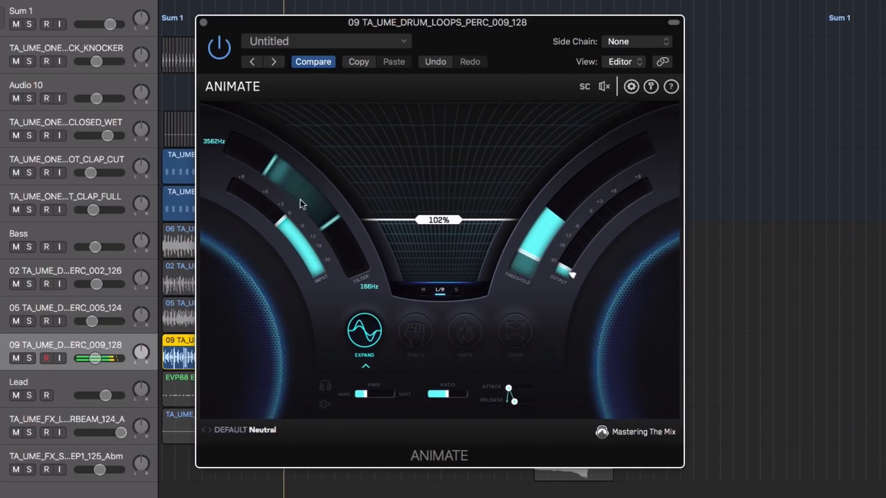
{"action": "left_click_drag", "start_coordinate": [270, 163], "coordinate": [246, 145]}
Compare the percussion loop with ANIMATE bypassed and enabled, and listen to it within the full mix.
{"action": "left_click", "coordinate": [603, 87]}
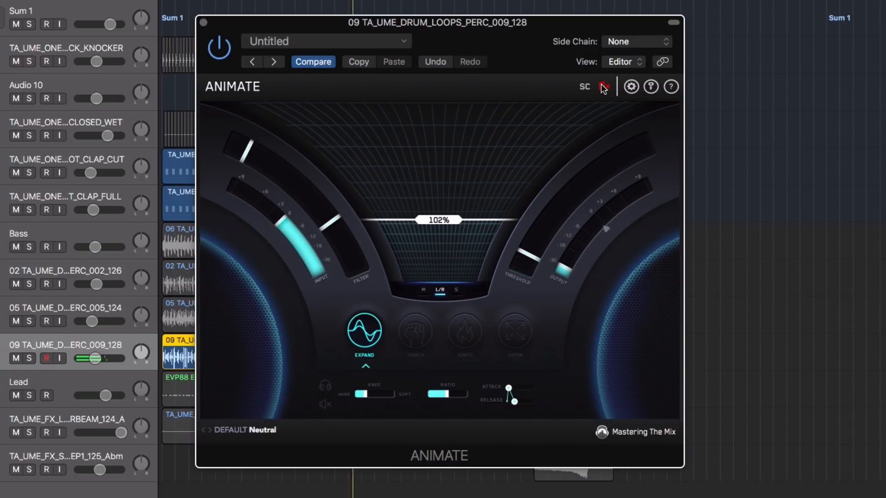
{"action": "left_click", "coordinate": [603, 87]}
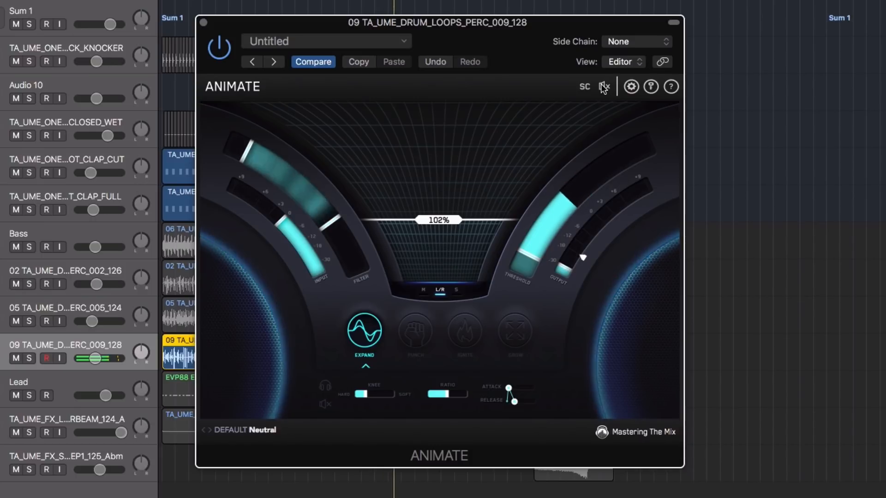
{"action": "left_click", "coordinate": [603, 86]}
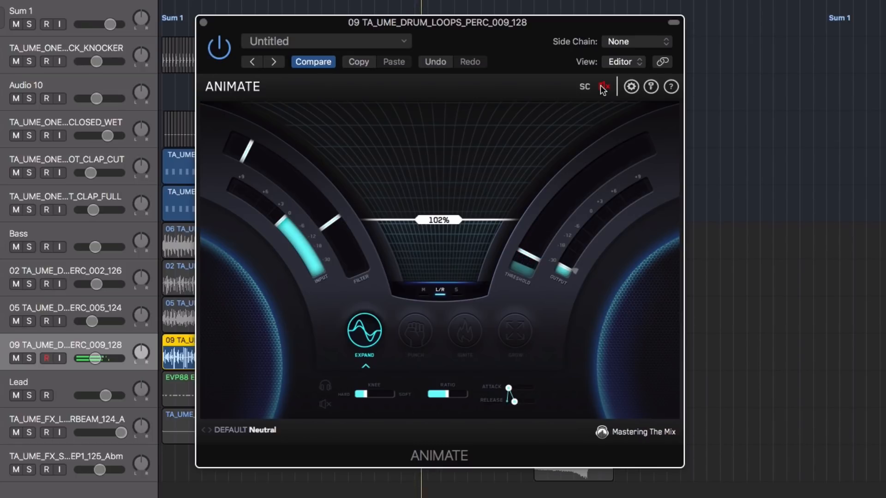
{"action": "left_click", "coordinate": [603, 87]}
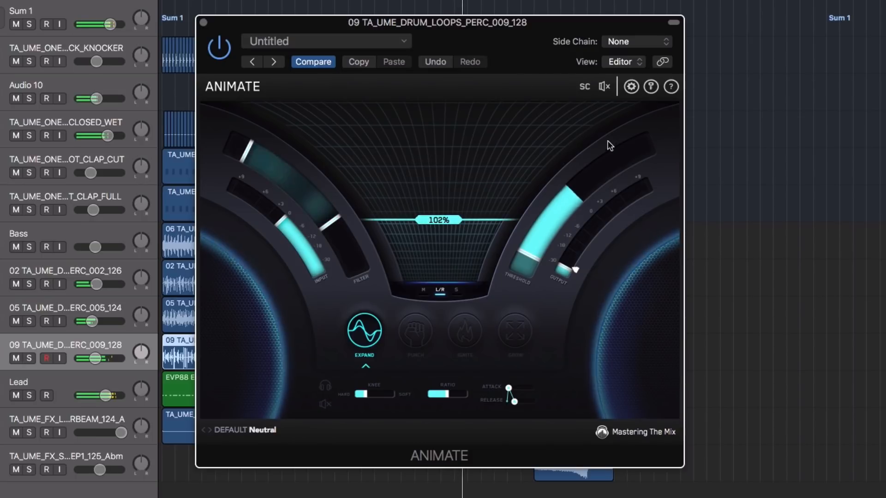
{"action": "mouse_move", "coordinate": [567, 271]}
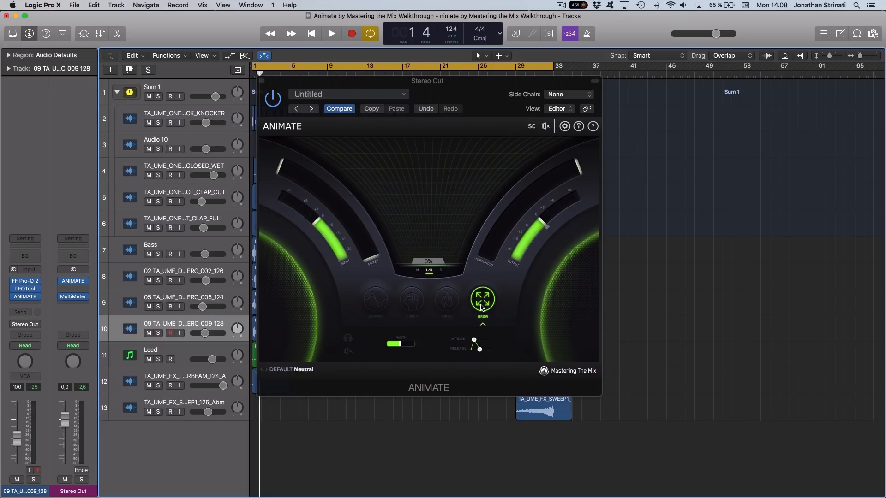
Play the full mix and set the Stereo Out ANIMATE threshold to about -49 dB with Grow at 115%.
{"action": "key", "text": "space"}
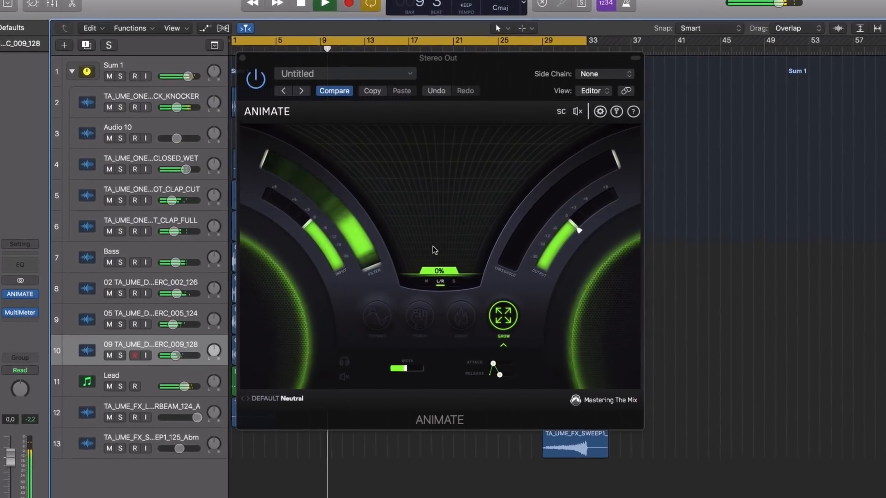
{"action": "mouse_move", "coordinate": [618, 164]}
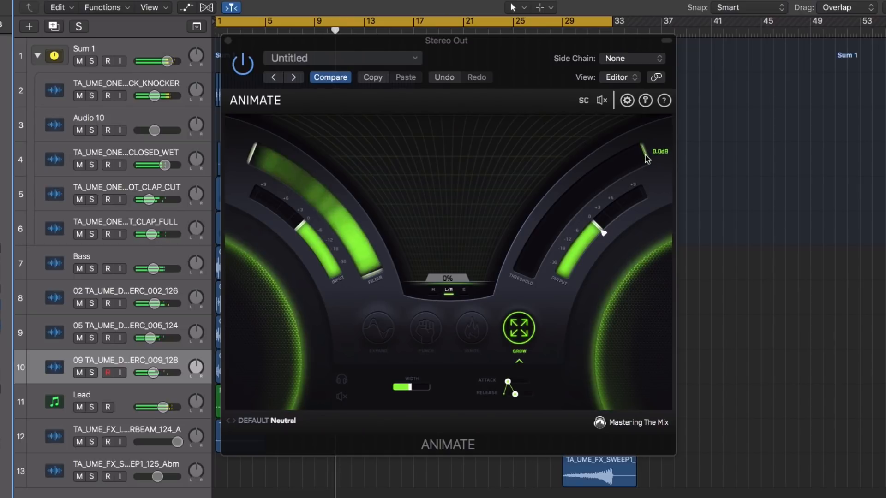
{"action": "left_click_drag", "start_coordinate": [647, 160], "coordinate": [537, 269]}
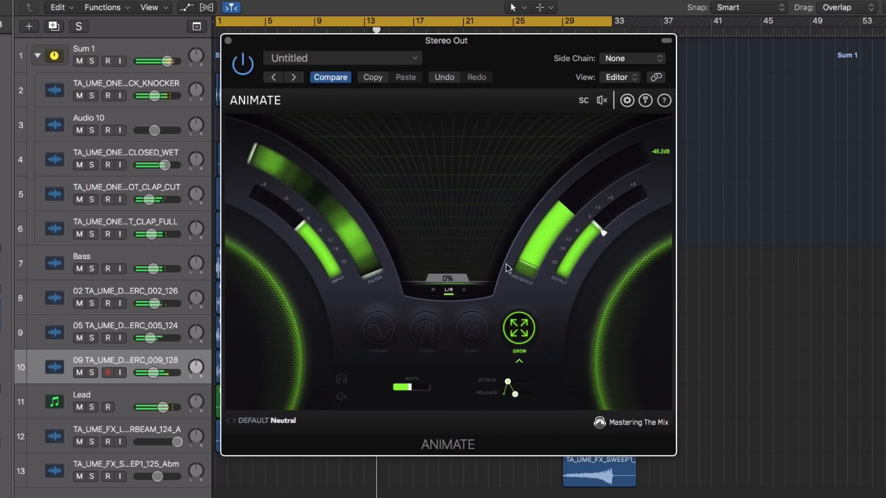
{"action": "left_click_drag", "start_coordinate": [451, 278], "coordinate": [471, 222]}
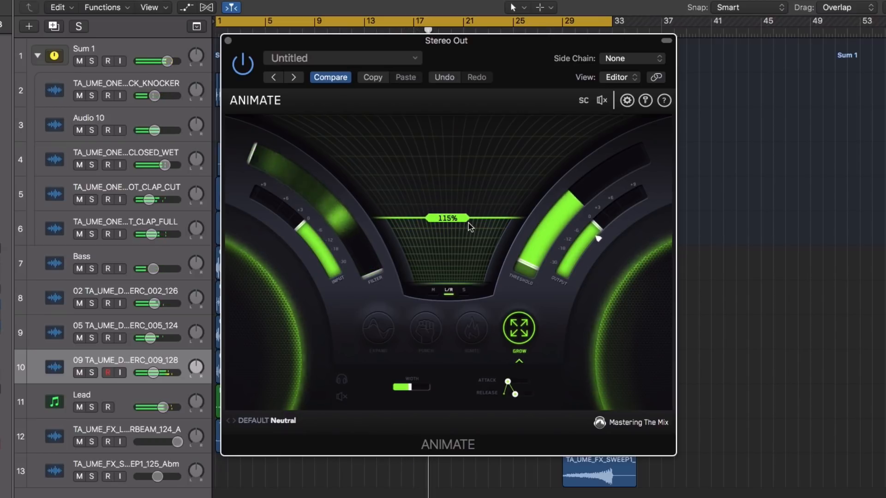
Limit Grow to the side signal above 318 Hz and shorten its attack and release slightly.
{"action": "left_click_drag", "start_coordinate": [374, 251], "coordinate": [343, 211]}
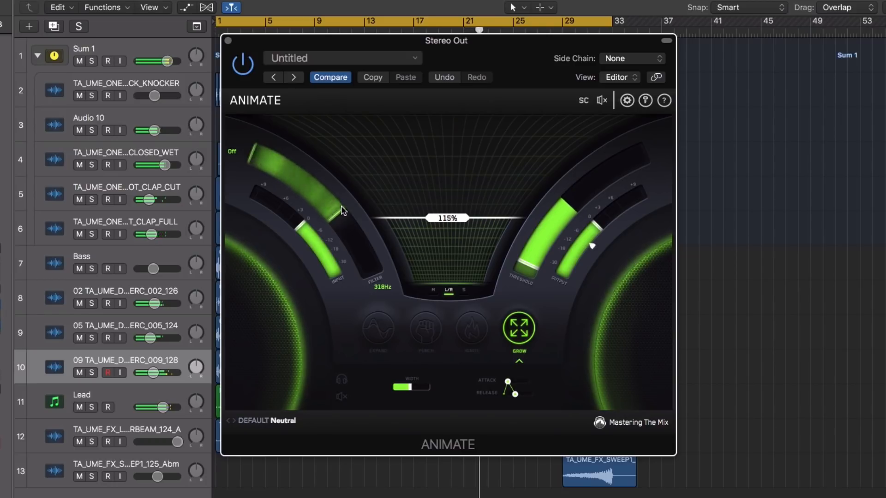
{"action": "left_click", "coordinate": [464, 291]}
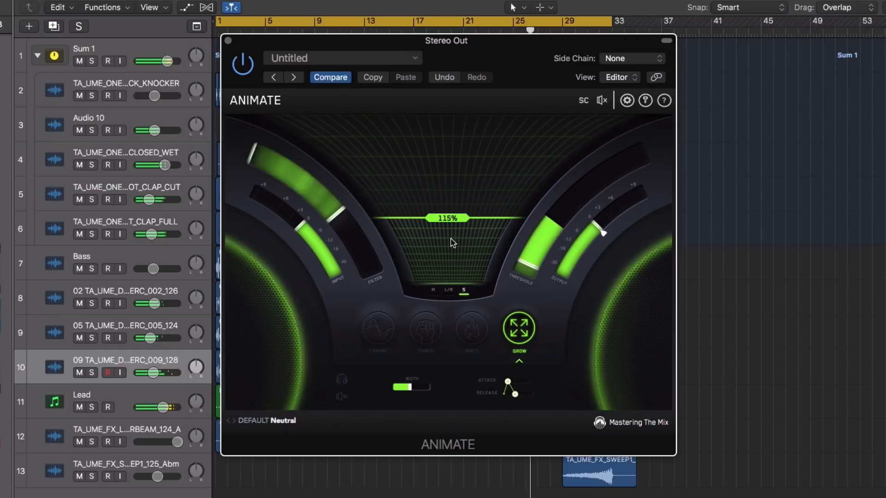
{"action": "mouse_move", "coordinate": [408, 393]}
{"action": "mouse_move", "coordinate": [516, 395]}
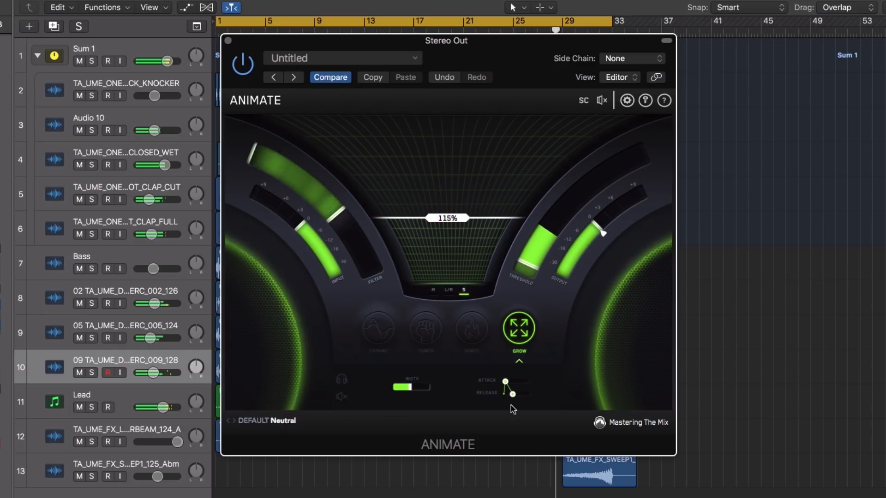
Lengthen Grow's release on the Stereo Out ANIMATE and fine-tune its Width close to the middle of the range.
{"action": "left_click_drag", "start_coordinate": [520, 394], "coordinate": [527, 397]}
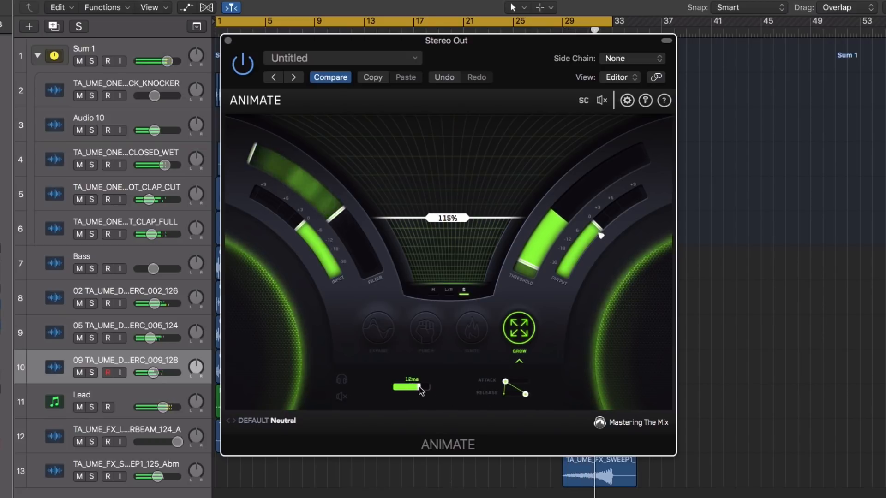
{"action": "left_click_drag", "start_coordinate": [402, 390], "coordinate": [413, 391]}
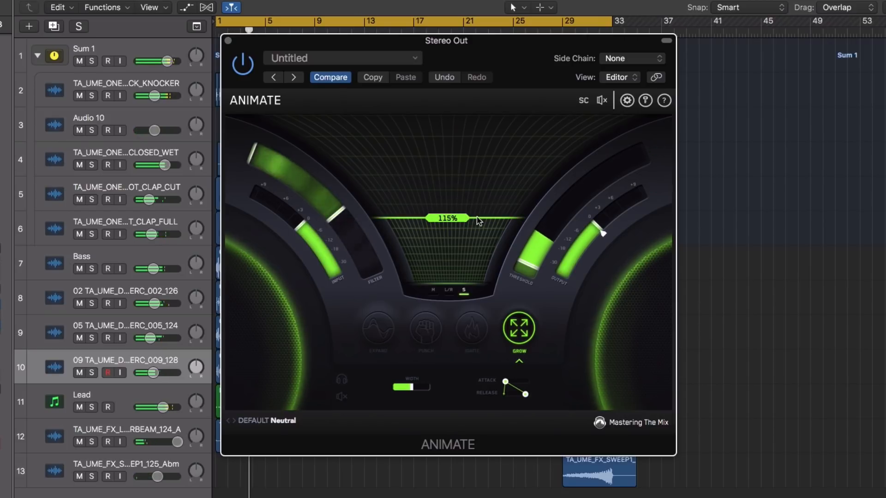
Compare the full mix with the Stereo Out ANIMATE bypassed and enabled, repeating the comparison during playback.
{"action": "left_click", "coordinate": [602, 101]}
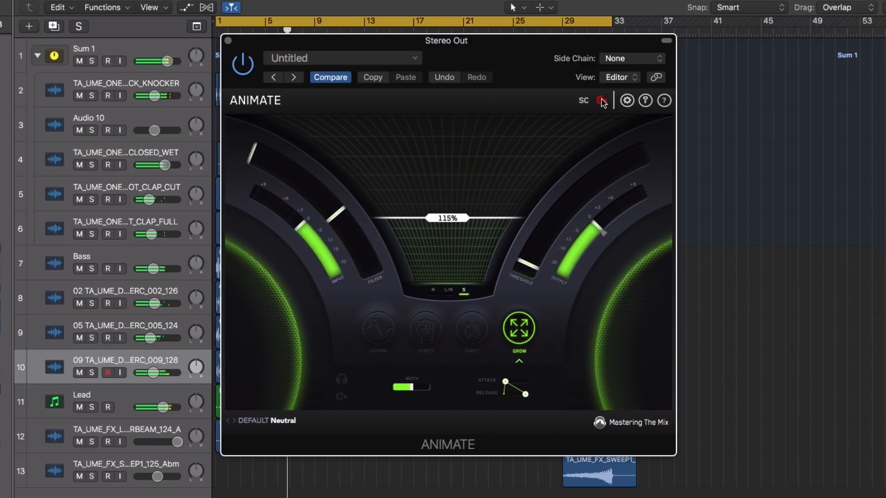
{"action": "left_click", "coordinate": [602, 101]}
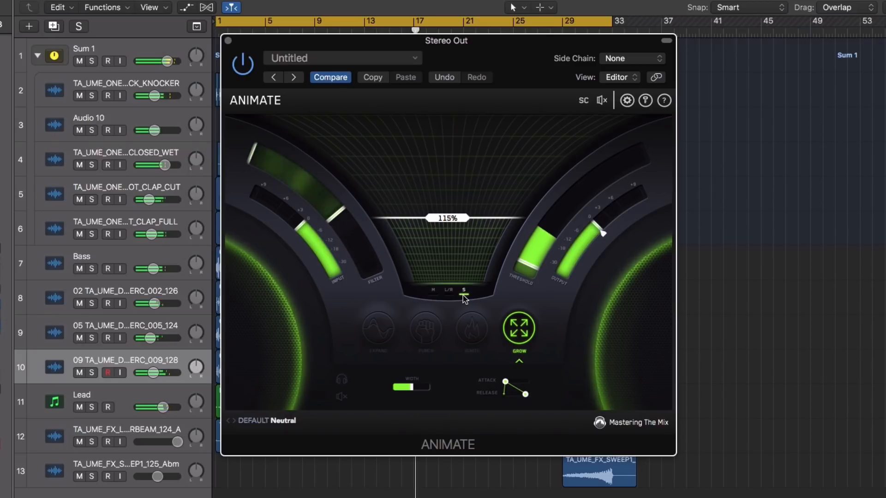
{"action": "left_click", "coordinate": [600, 101]}
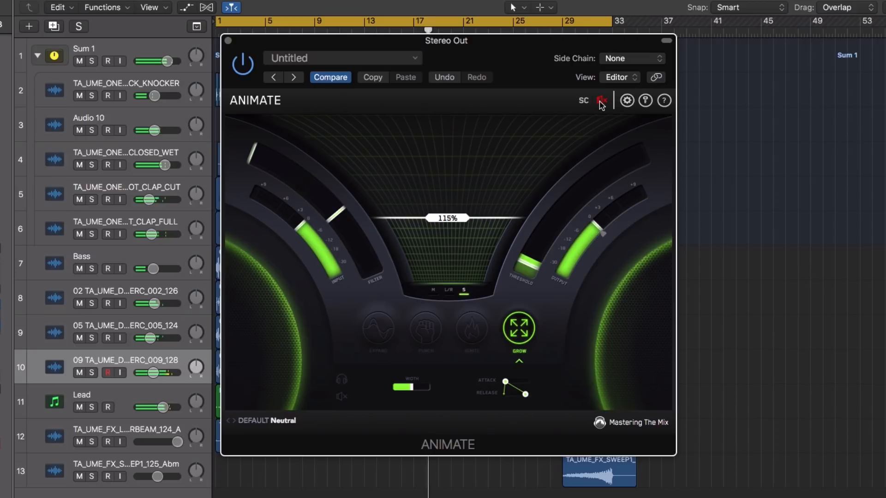
{"action": "left_click", "coordinate": [600, 102]}
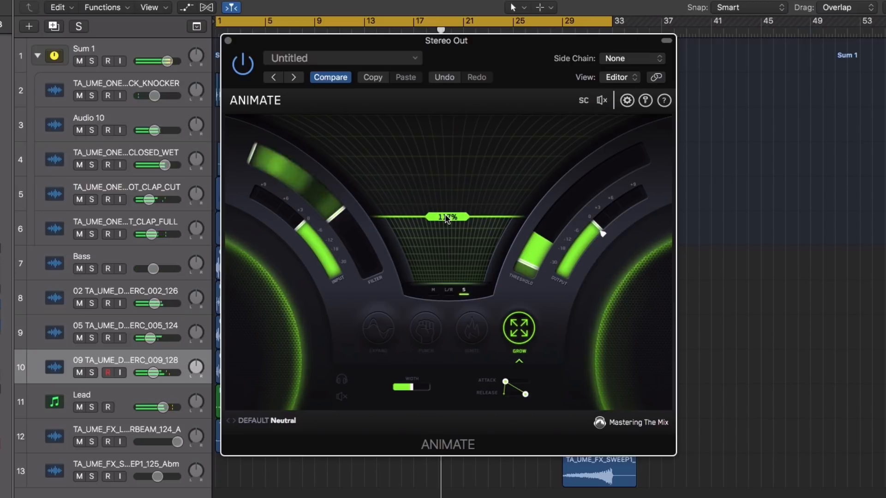
Raise Grow to 119% with Width at about -3 ms and compare the mix with ANIMATE bypassed and enabled.
{"action": "left_click_drag", "start_coordinate": [411, 388], "coordinate": [411, 388]}
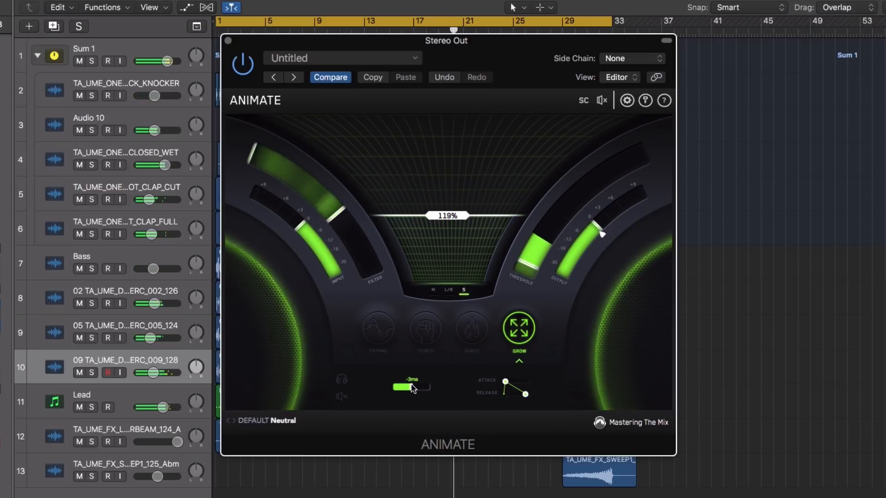
{"action": "left_click", "coordinate": [602, 101]}
{"action": "left_click", "coordinate": [601, 101]}
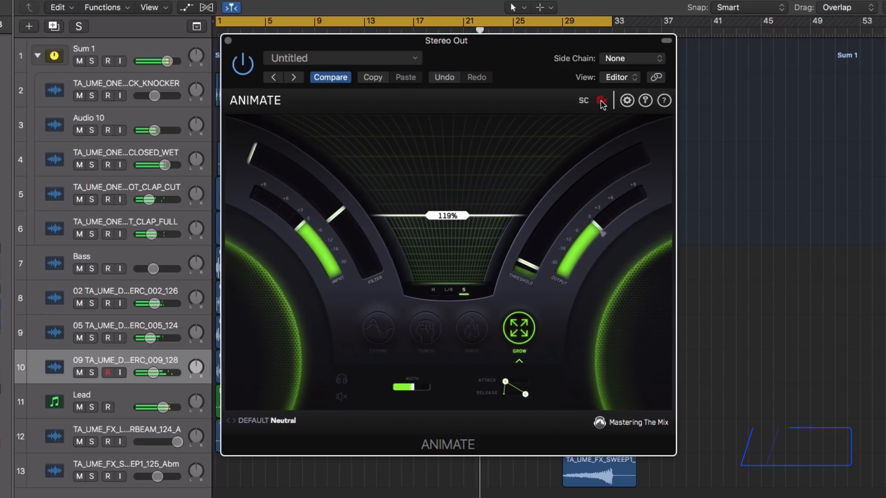